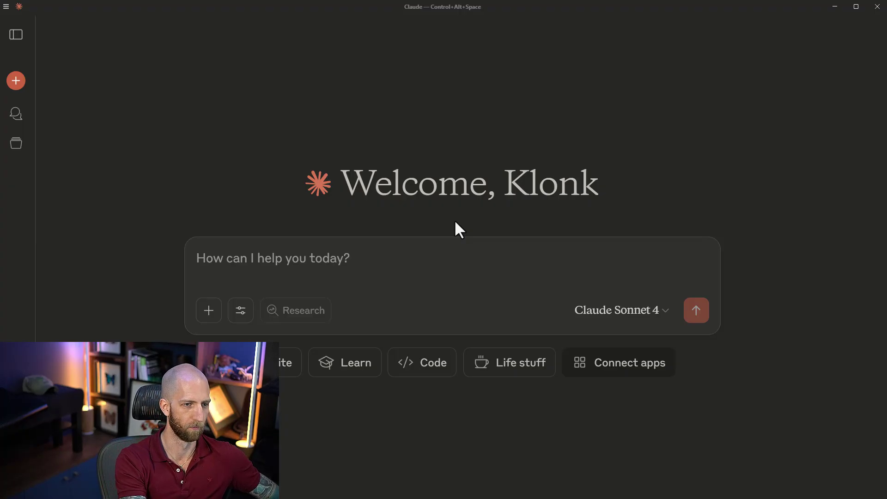
Step: Ask Claude for a concise table of Power BI semantic model storage modes, leaving tool options unchanged
left_click(364, 283)
type("Give me a summary of the different Power BI semantic model storage modes in a concise table overview.")
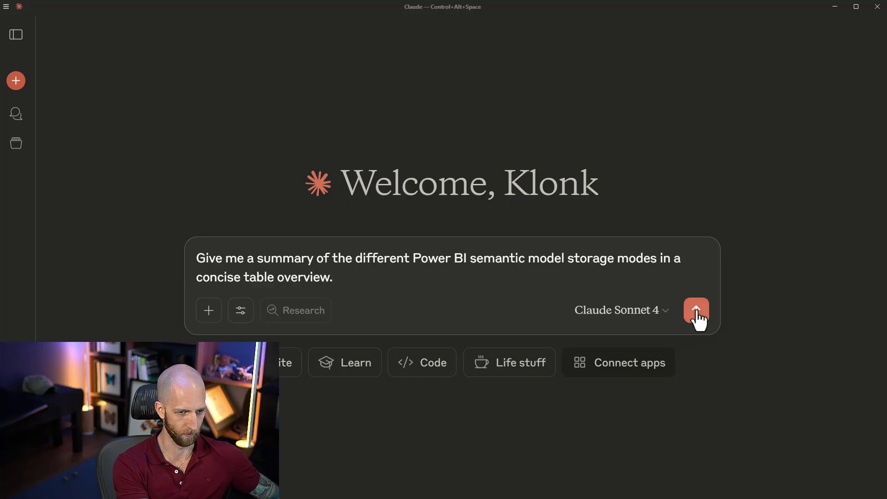
left_click(241, 310)
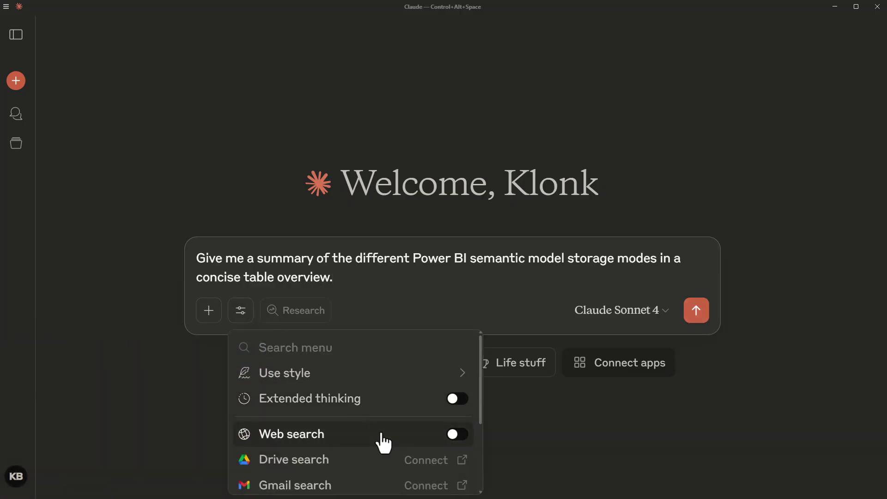
scroll(383, 443, "down", 1)
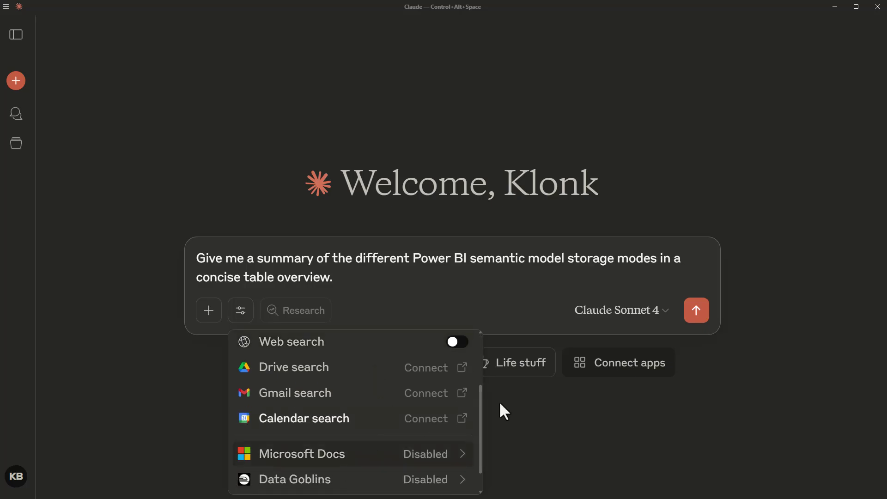
left_click(688, 383)
left_click(696, 310)
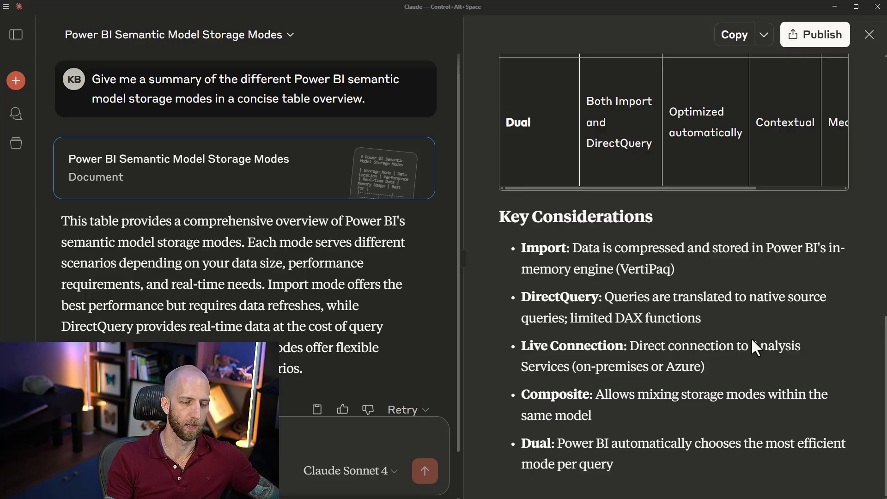
scroll(697, 315, "up", 6)
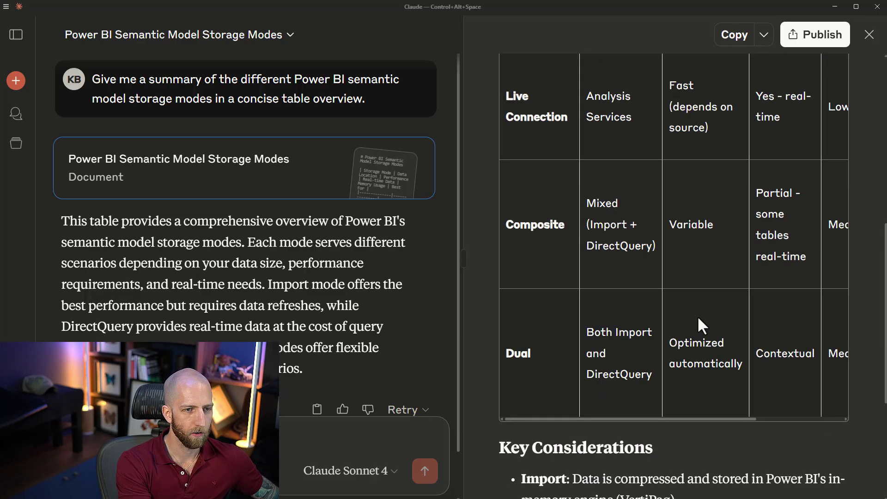
scroll(692, 319, "up", 6)
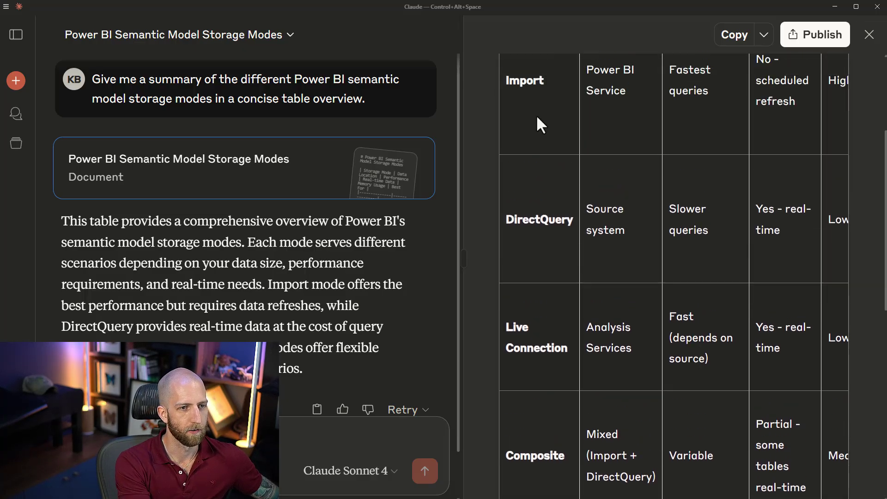
scroll(569, 257, "down", 6)
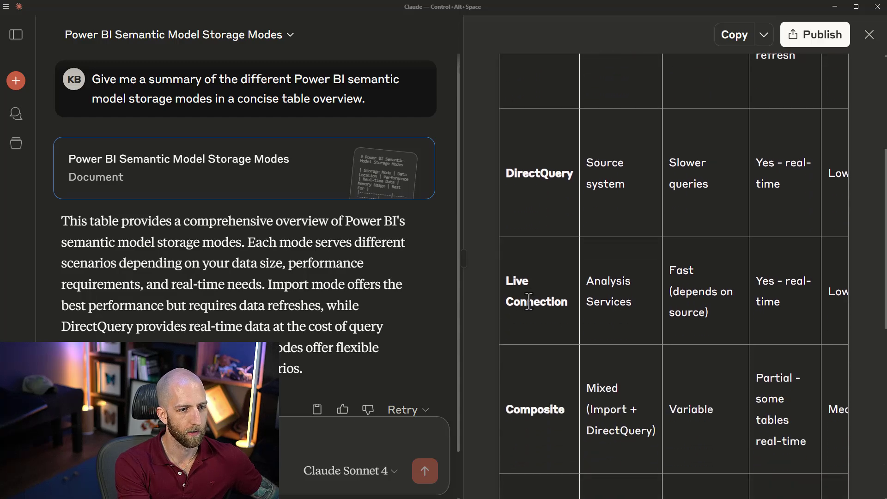
scroll(554, 396, "up", 6)
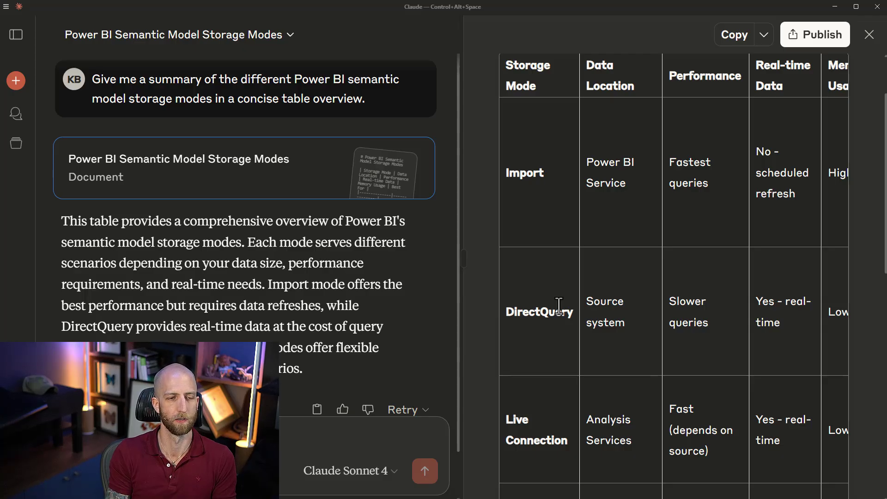
scroll(560, 302, "up", 3)
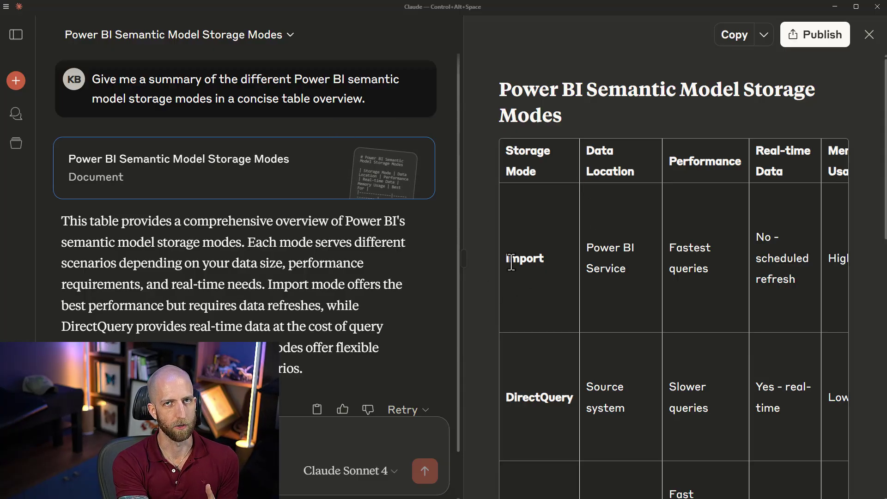
scroll(505, 255, "down", 1)
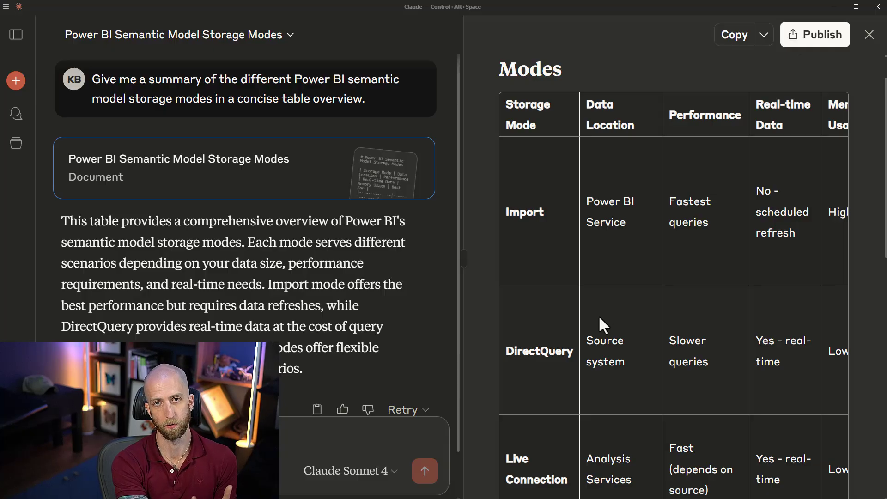
scroll(598, 320, "up", 1)
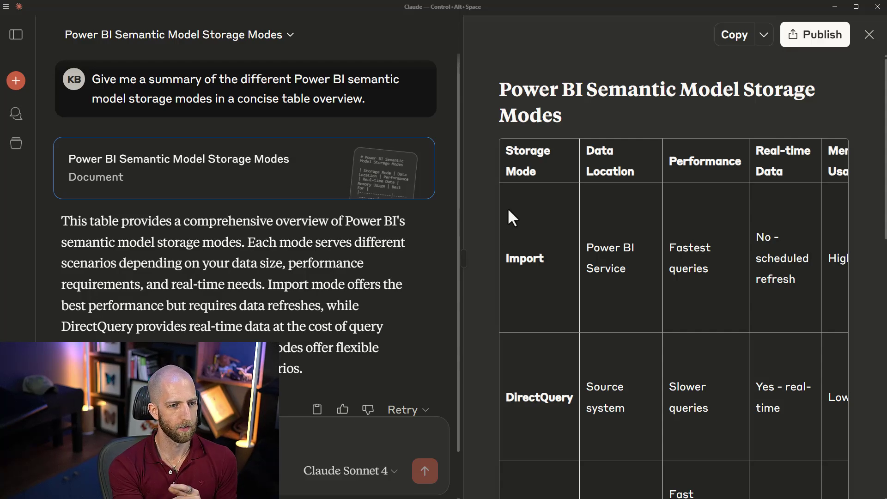
scroll(508, 207, "down", 2)
scroll(536, 203, "down", 7)
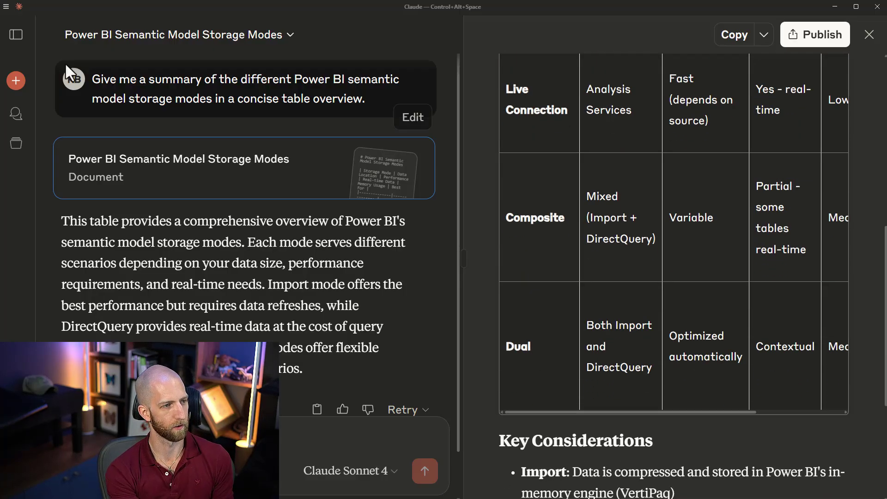
Step: Send the same storage-mode table question again in a fresh chat
left_click(16, 81)
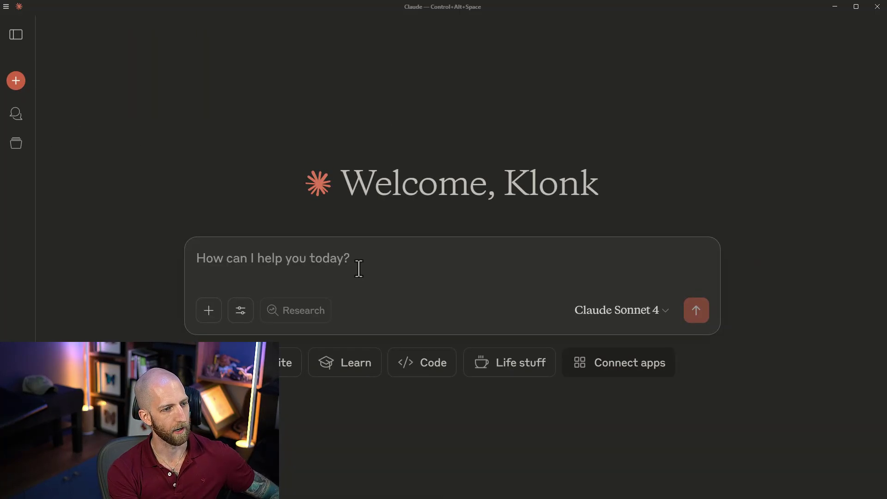
type("Give me a summary of the different Power BI semantic model storage modes in a concise table overview.")
left_click(696, 310)
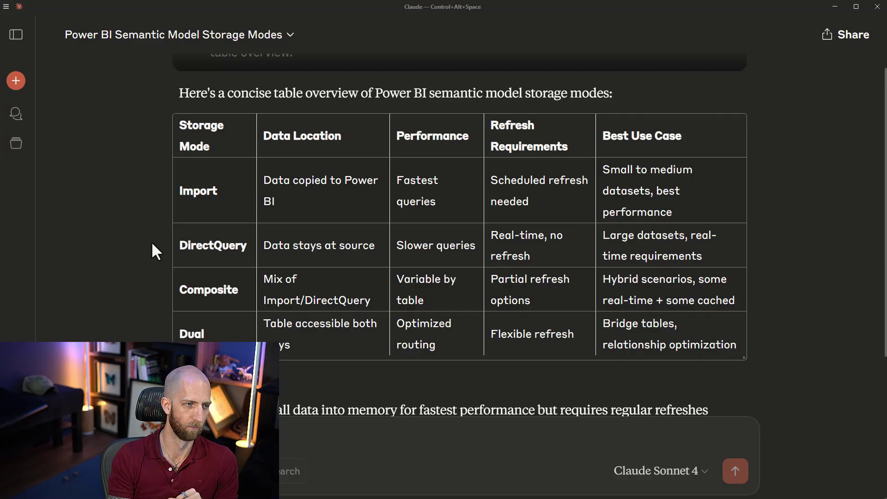
Step: Start a new chat with Web search turned on
left_click(21, 89)
left_click(253, 310)
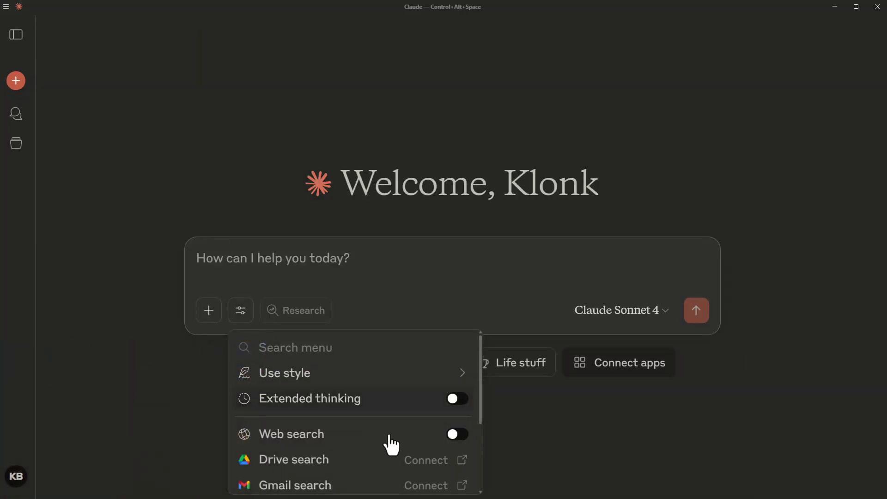
left_click(432, 441)
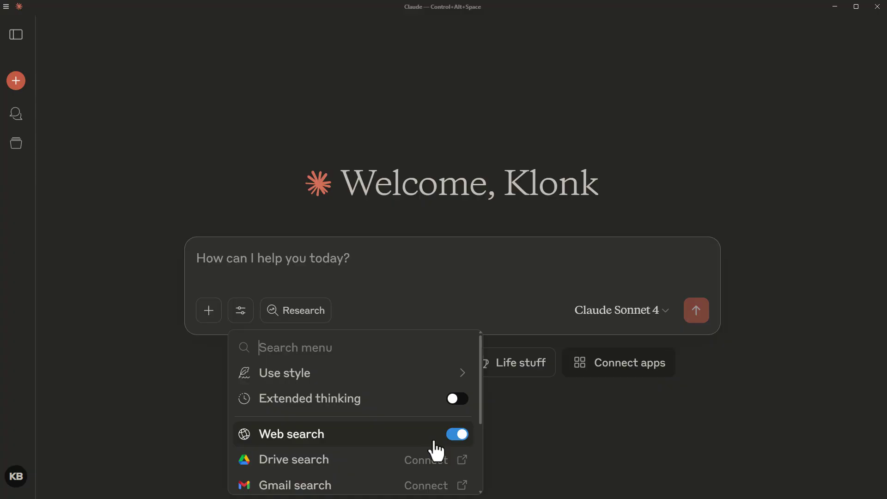
left_click(390, 280)
Step: Send the storage-modes prompt reworded to begin 'Search the microsoft docs and give'
type("Give me a summary of the different Power BI semantic model storage modes in a concise table overview.")
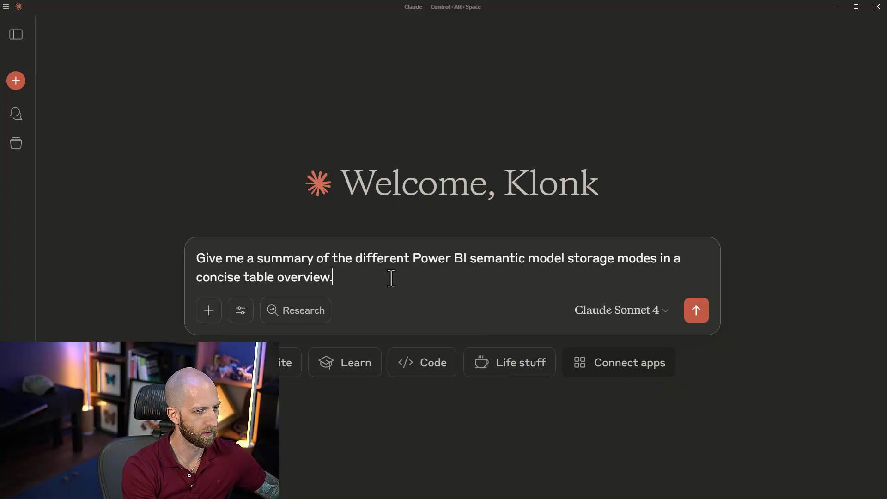
left_click_drag(237, 261, 194, 257)
type("Search the microsofo a summary of t")
key("BackSpace")
key("BackSpace")
type("t docs and give")
key("BackSpace")
left_click(523, 268)
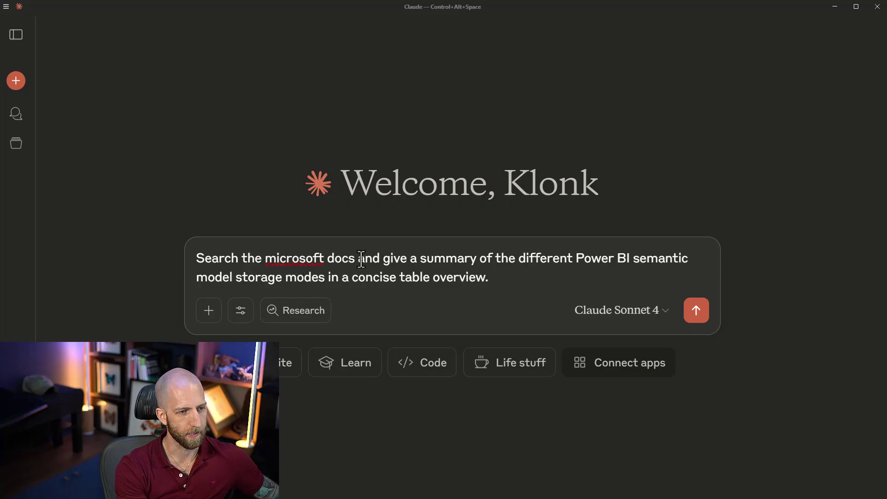
left_click(696, 310)
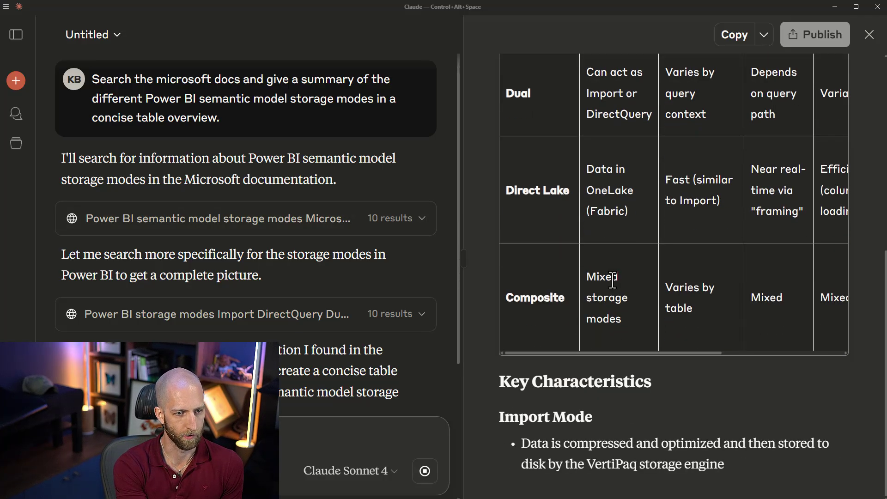
Step: Scroll through Claude's web-search reply to review the Import-through-Composite storage modes table
scroll(609, 282, "up", 5)
scroll(553, 281, "up", 5)
scroll(547, 188, "down", 1)
scroll(550, 203, "down", 5)
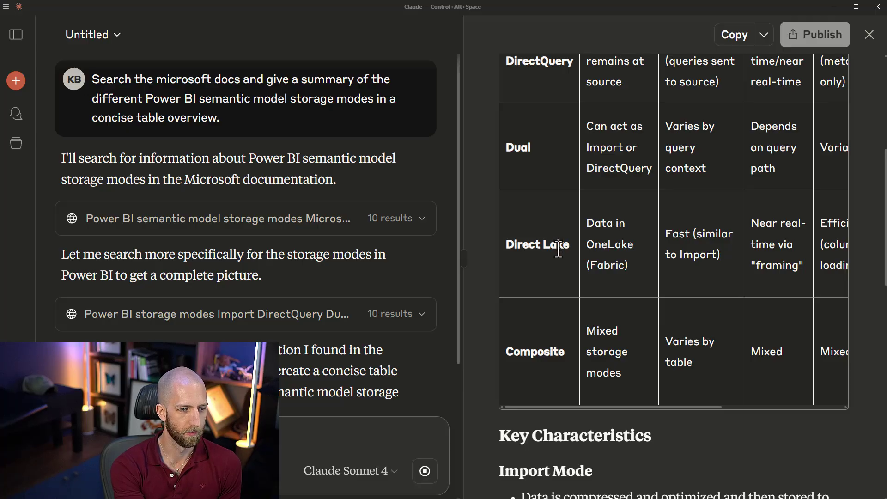
scroll(559, 247, "down", 1)
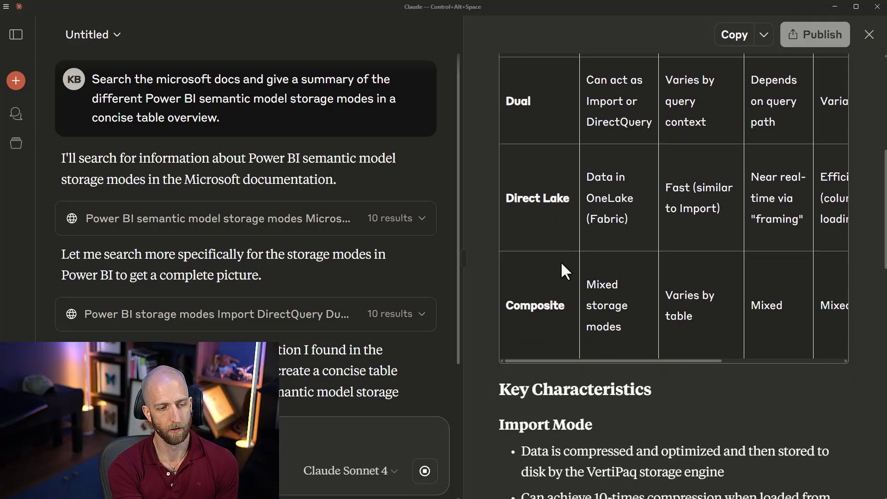
scroll(561, 264, "up", 1)
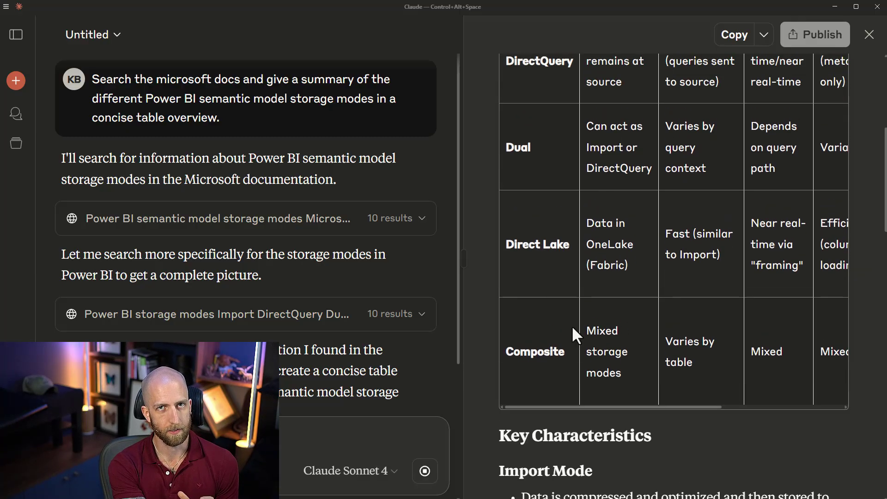
scroll(588, 337, "up", 1)
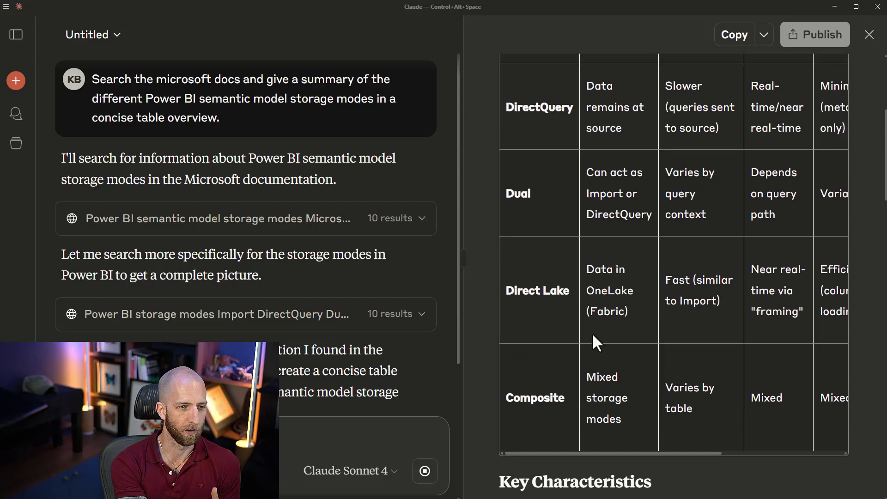
scroll(595, 335, "down", 3)
scroll(599, 335, "up", 6)
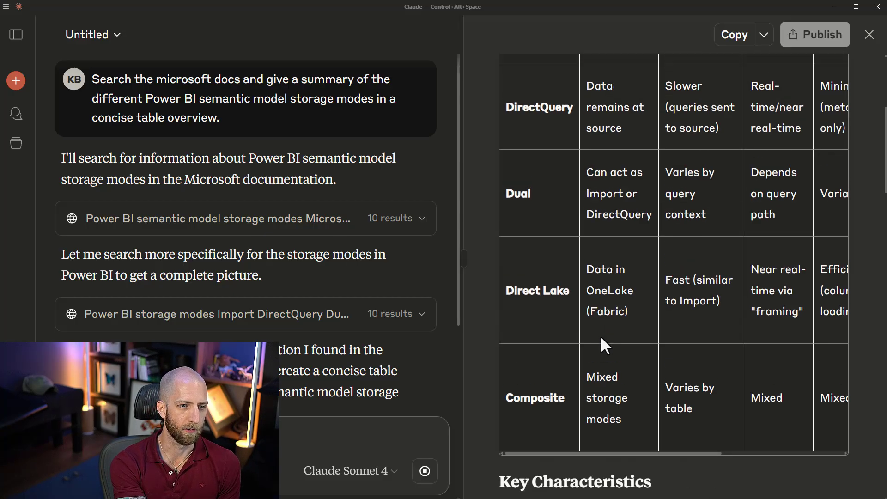
scroll(602, 338, "up", 1)
scroll(604, 340, "down", 2)
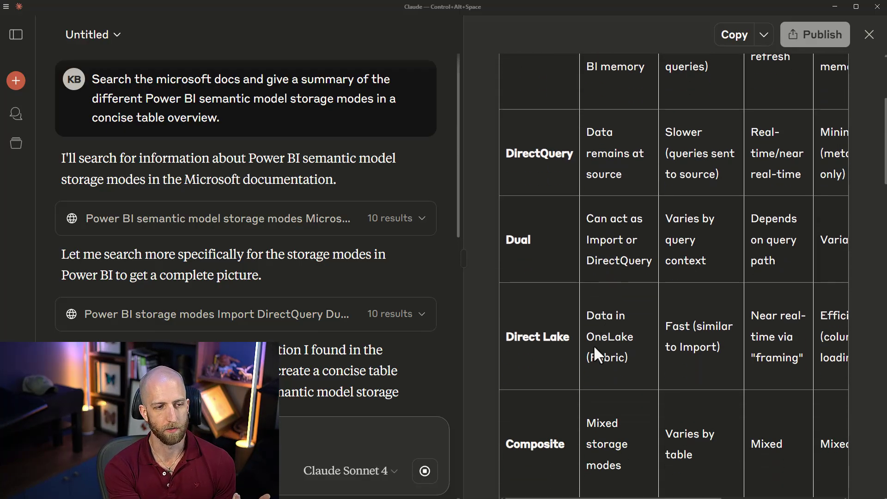
scroll(593, 344, "down", 1)
scroll(554, 331, "up", 2)
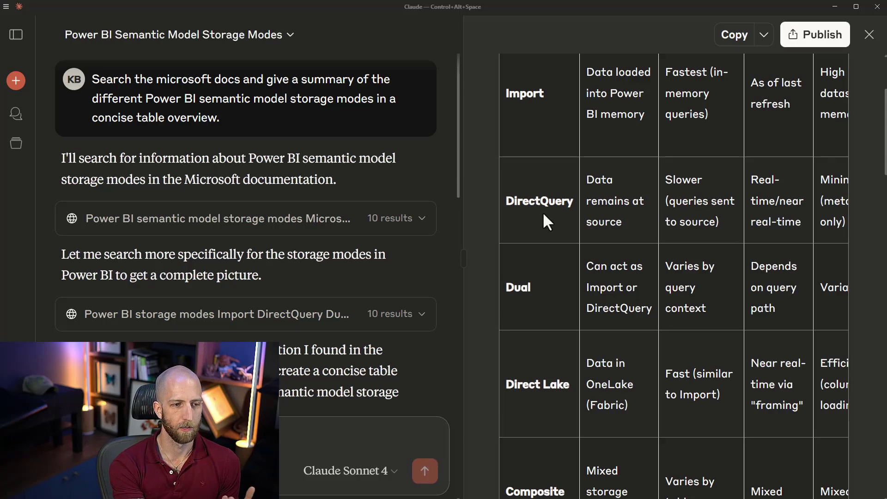
scroll(545, 228, "down", 2)
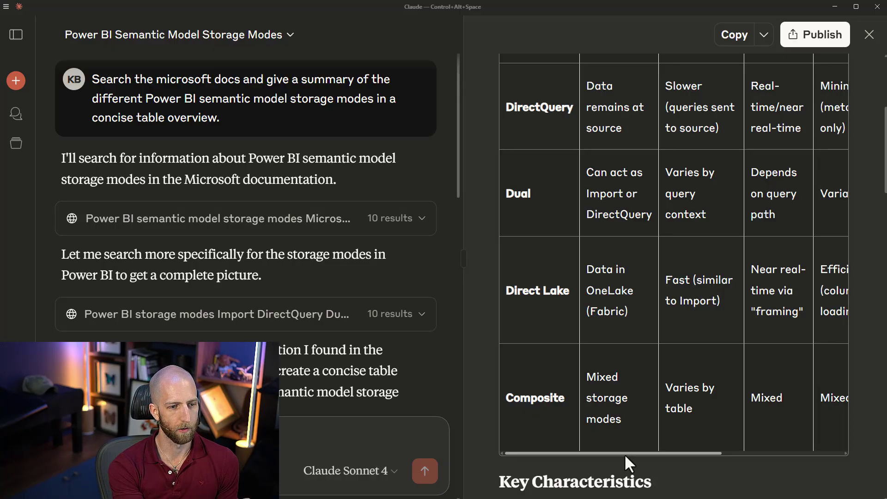
mouse_move(624, 453)
left_mouse_down()
mouse_move(644, 450)
mouse_move(615, 450)
left_mouse_up()
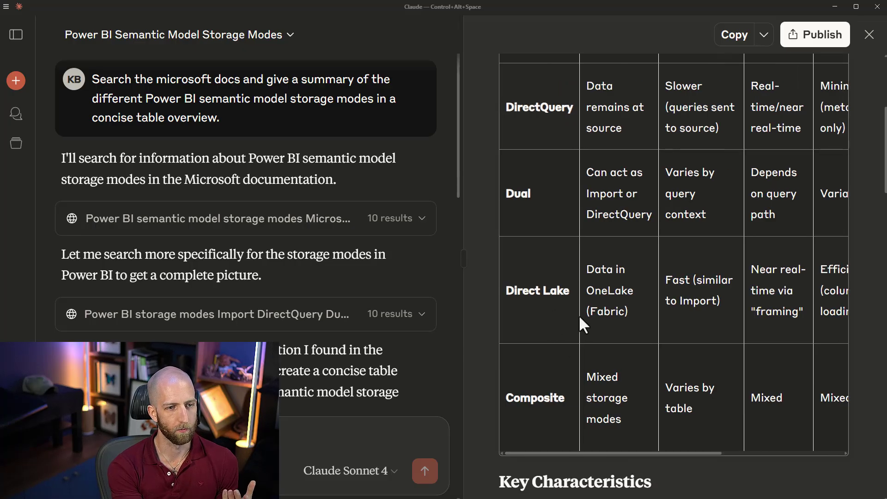
mouse_move(680, 452)
left_mouse_down()
mouse_move(749, 453)
mouse_move(649, 428)
mouse_move(728, 459)
mouse_move(810, 453)
mouse_move(672, 442)
left_mouse_up()
scroll(554, 309, "down", 4)
scroll(642, 436, "down", 4)
scroll(319, 343, "down", 8)
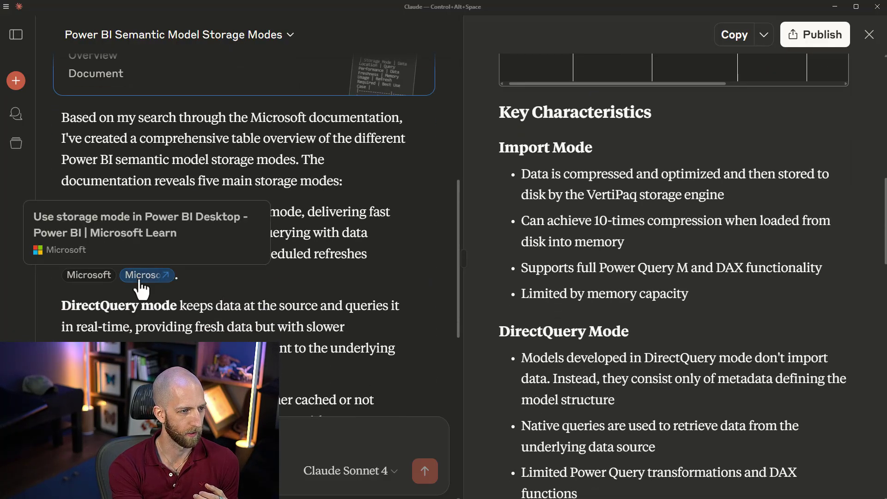
mouse_move(91, 282)
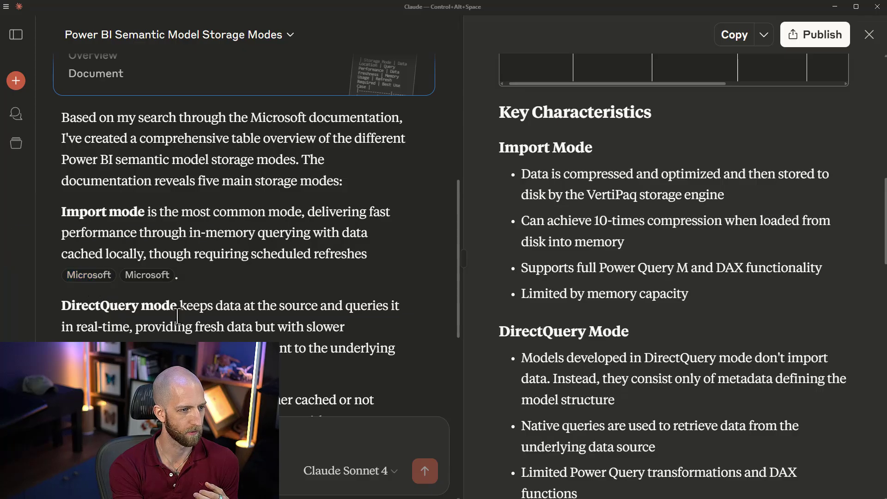
scroll(201, 318, "down", 2)
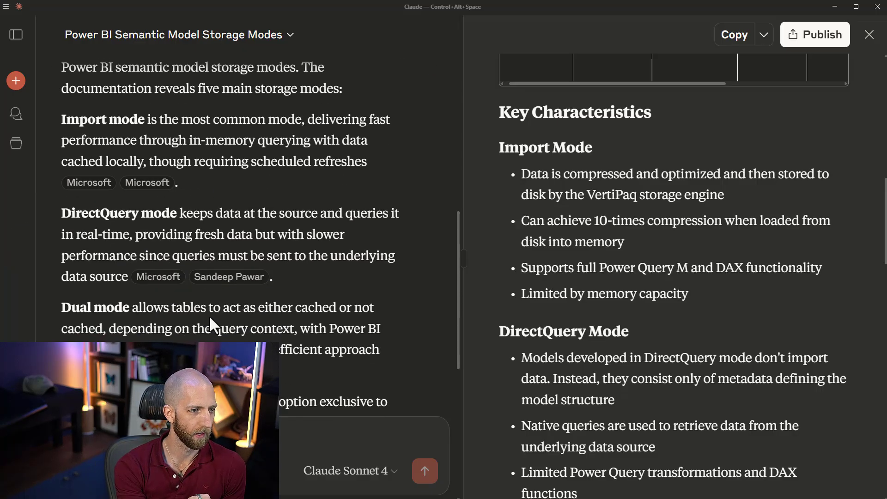
mouse_move(225, 277)
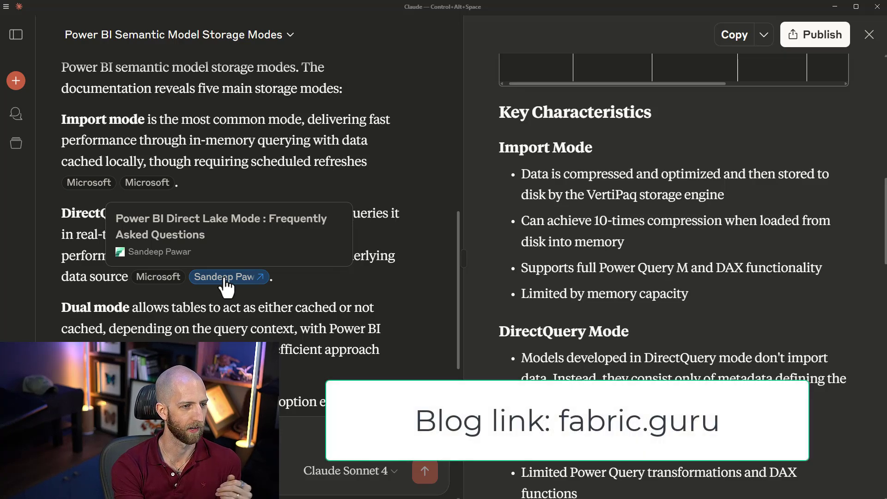
scroll(241, 314, "down", 3)
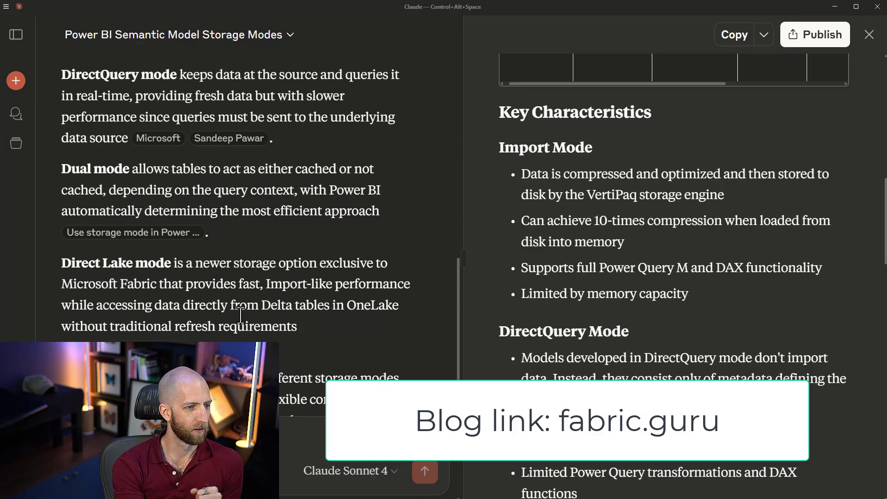
scroll(240, 312, "down", 1)
mouse_move(187, 316)
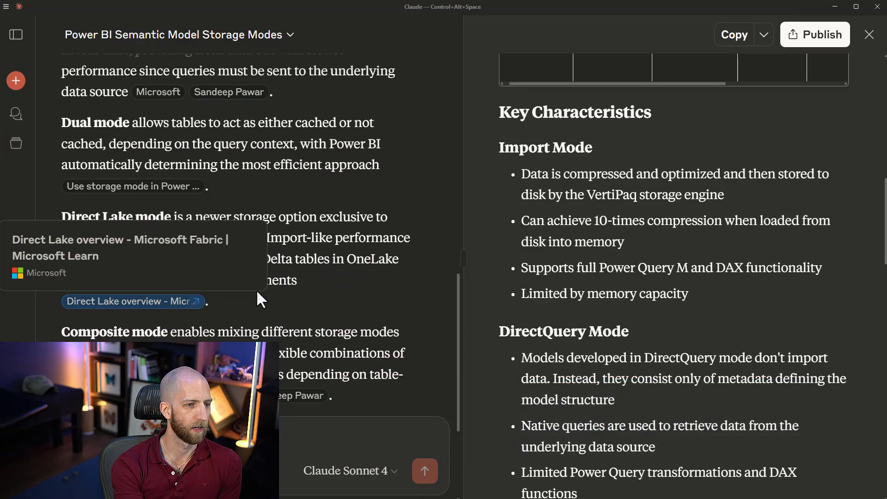
left_click_drag(64, 217, 314, 274)
left_click(309, 281)
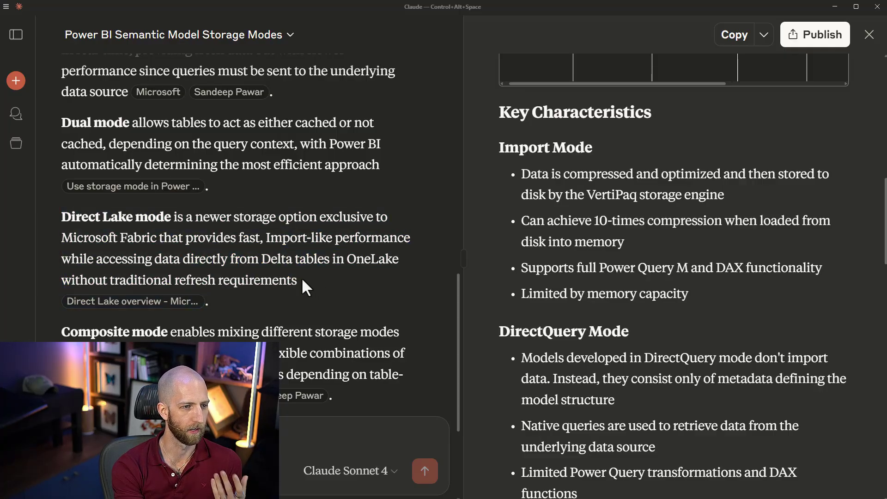
mouse_move(174, 303)
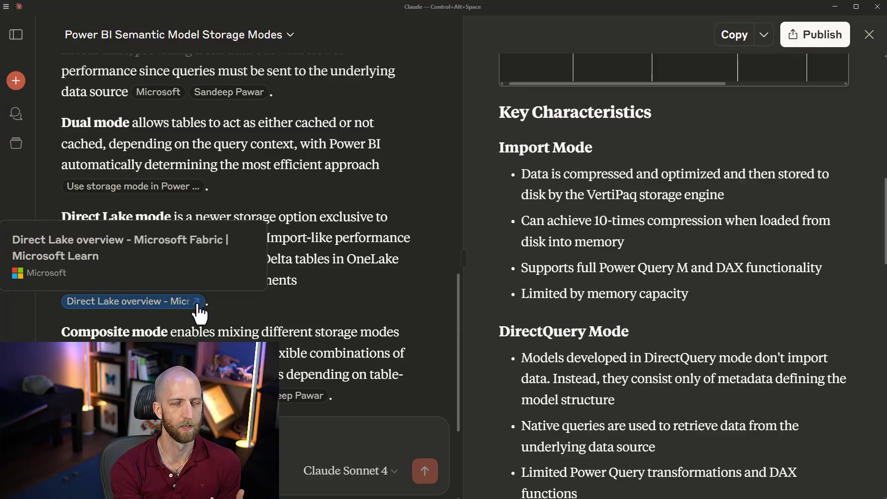
left_click_drag(298, 272, 68, 225)
left_click(190, 240)
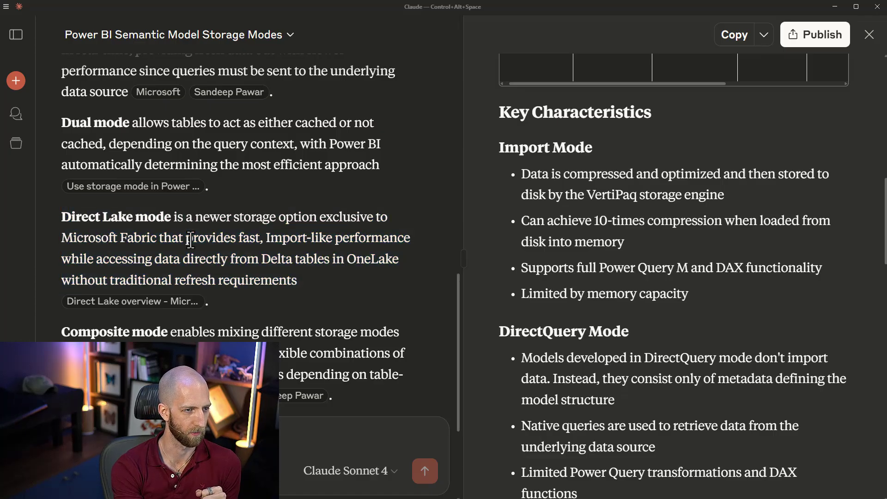
scroll(428, 259, "up", 5)
scroll(554, 267, "up", 6)
scroll(554, 268, "up", 5)
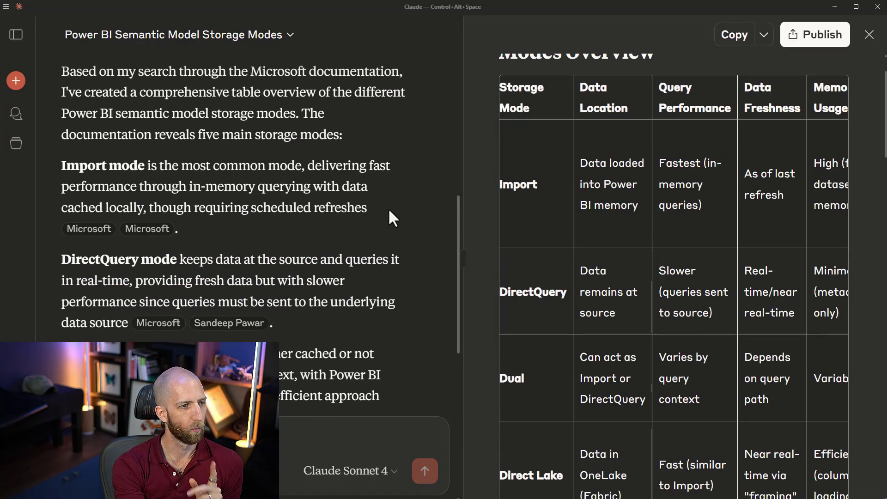
left_click(16, 34)
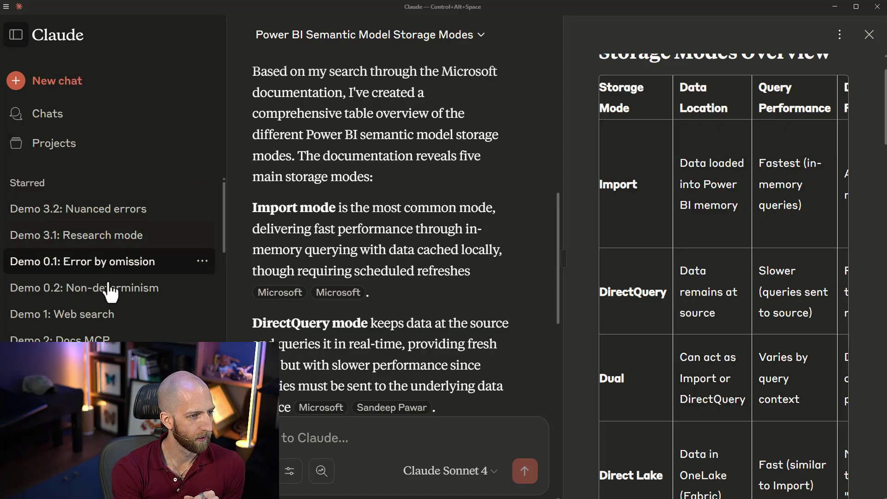
left_click(78, 320)
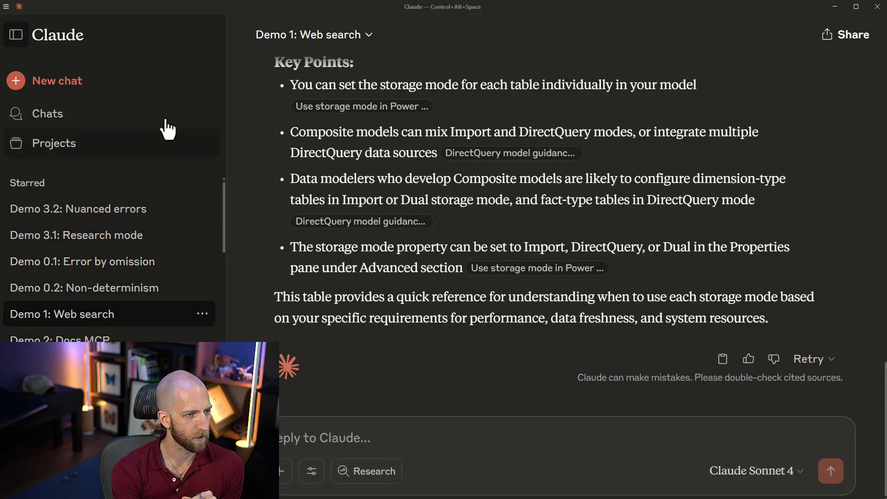
left_click(20, 44)
scroll(253, 215, "up", 12)
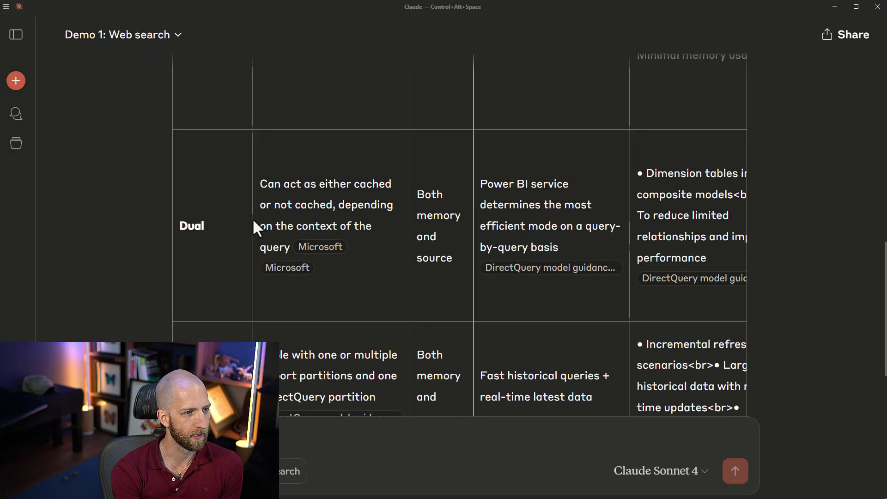
scroll(250, 218, "up", 6)
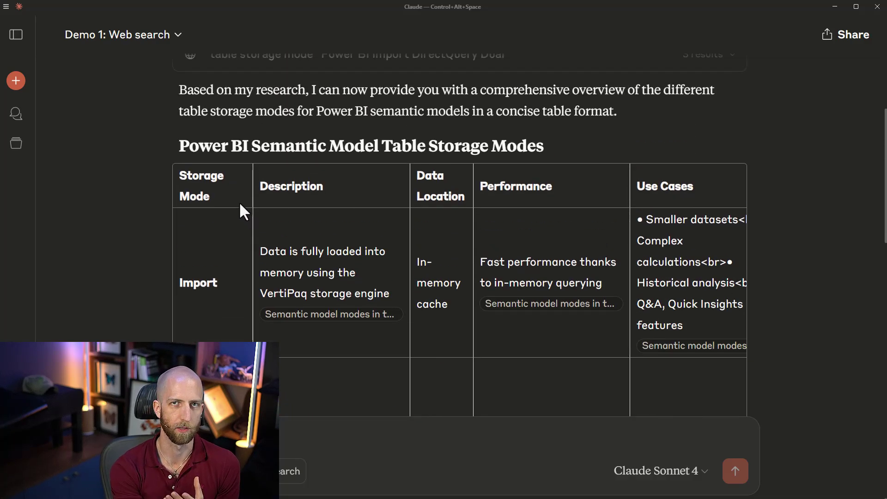
scroll(241, 206, "up", 5)
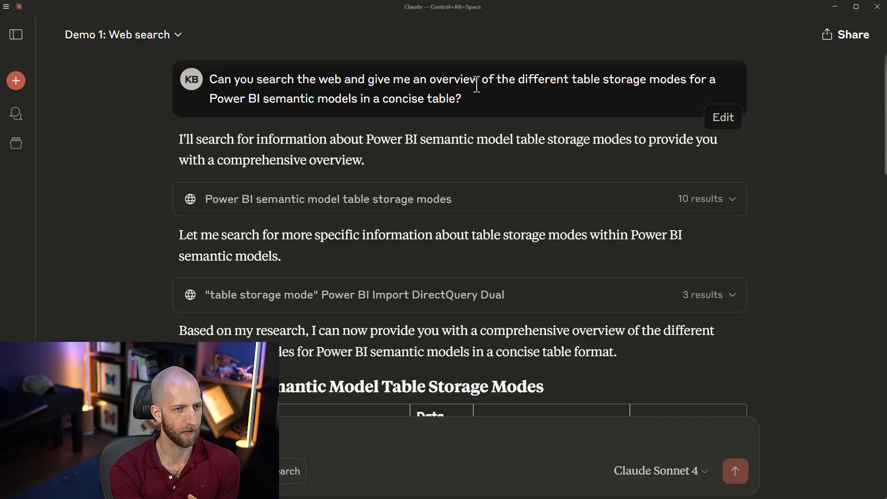
left_click_drag(479, 79, 683, 82)
left_click(683, 82)
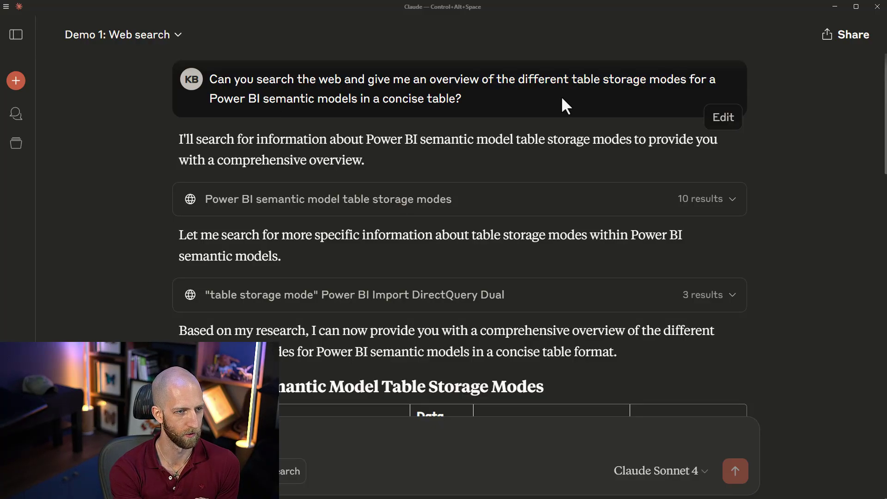
left_click_drag(269, 99, 408, 98)
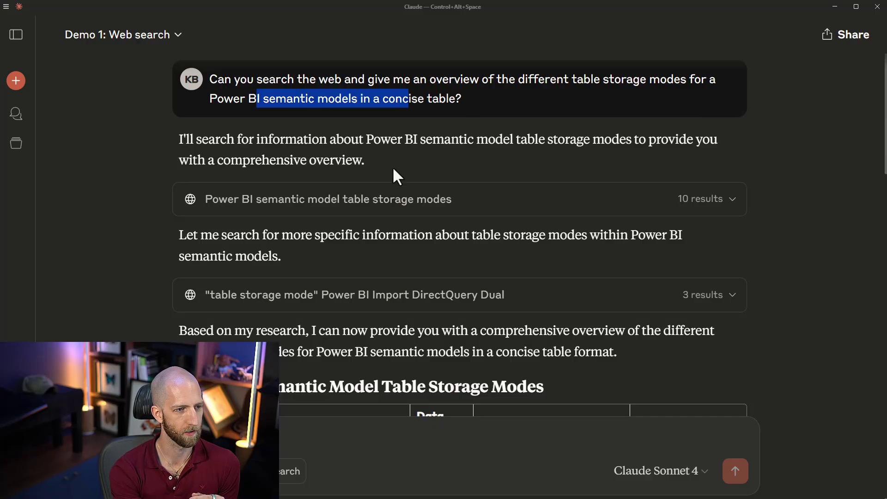
scroll(361, 168, "down", 1)
scroll(351, 252, "down", 6)
scroll(146, 197, "down", 8)
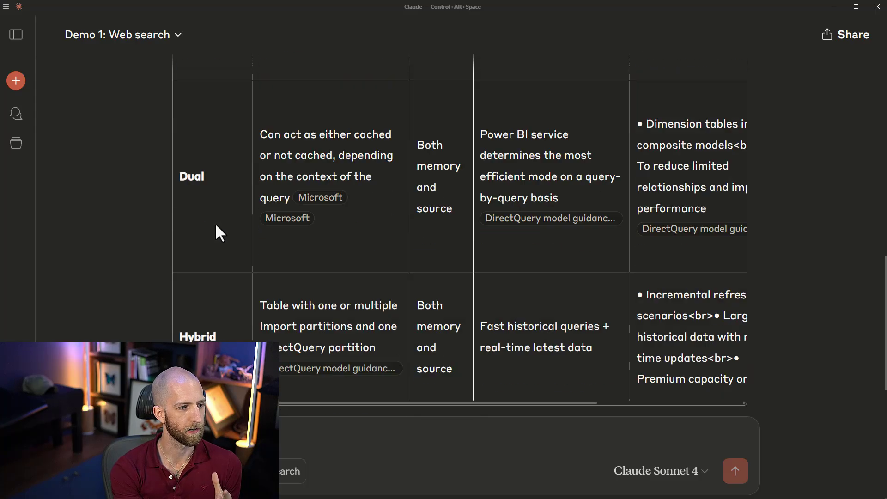
scroll(229, 302, "up", 5)
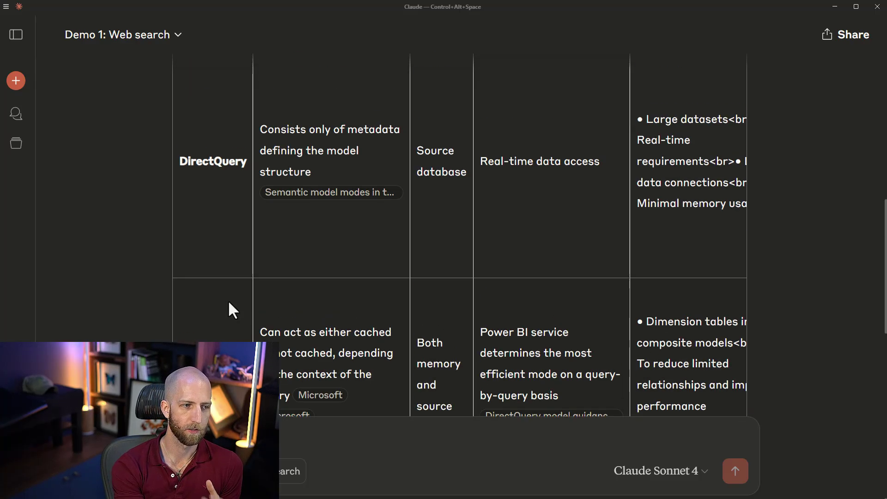
scroll(229, 310, "up", 6)
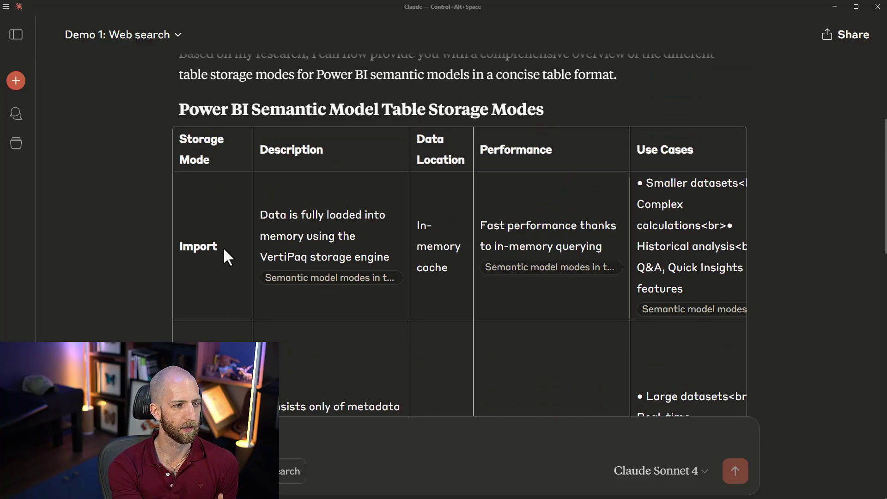
scroll(222, 252, "down", 3)
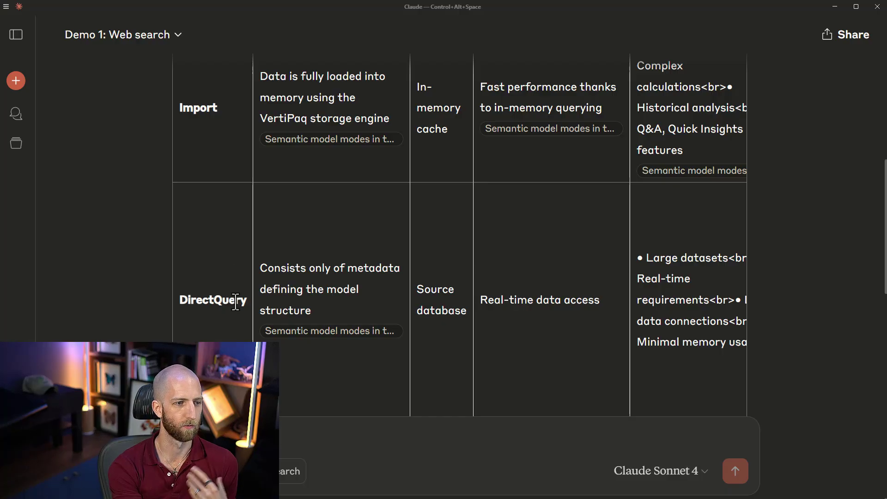
scroll(246, 303, "up", 8)
left_click(270, 249)
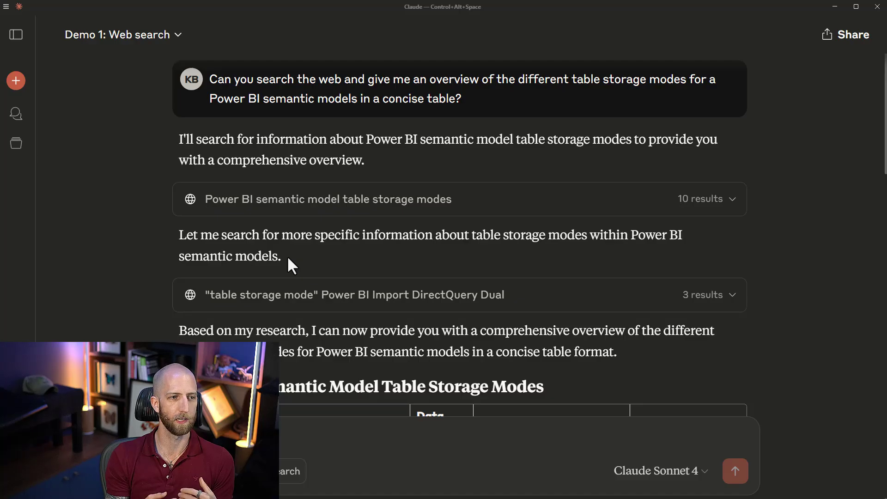
scroll(279, 249, "down", 10)
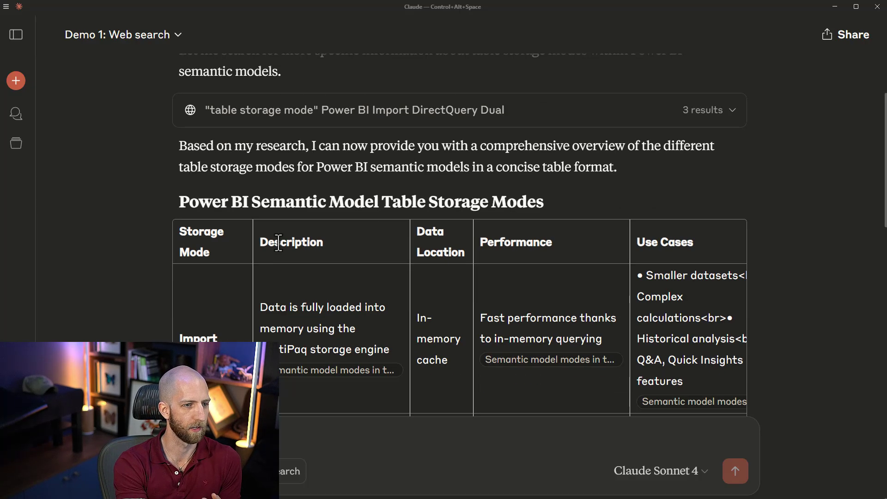
scroll(278, 245, "down", 3)
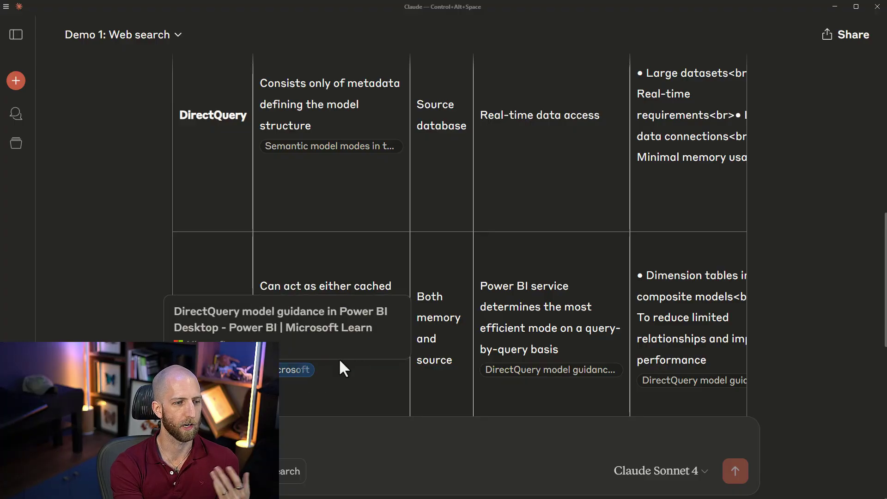
scroll(487, 335, "down", 1)
scroll(363, 295, "up", 4)
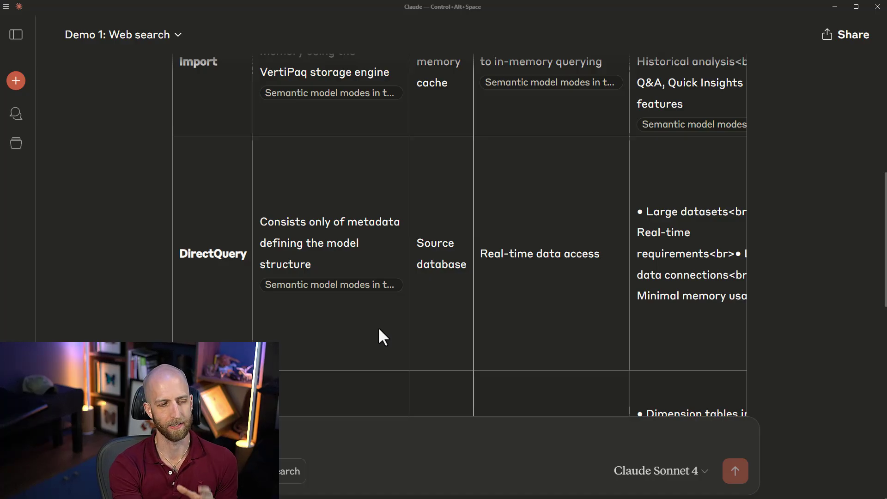
scroll(374, 330, "up", 4)
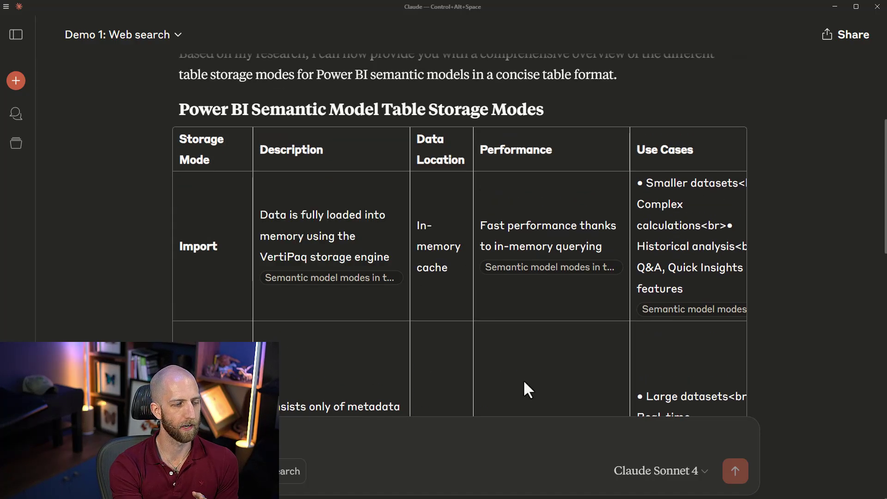
scroll(375, 292, "down", 10)
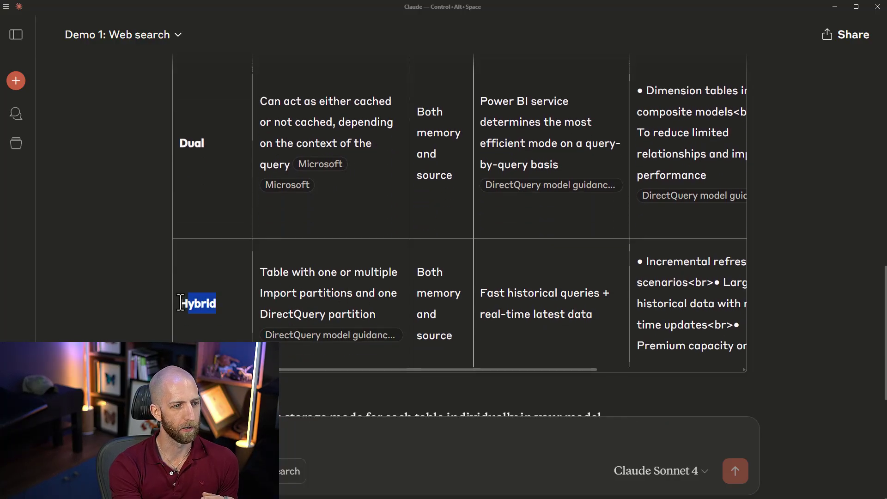
left_click(362, 296)
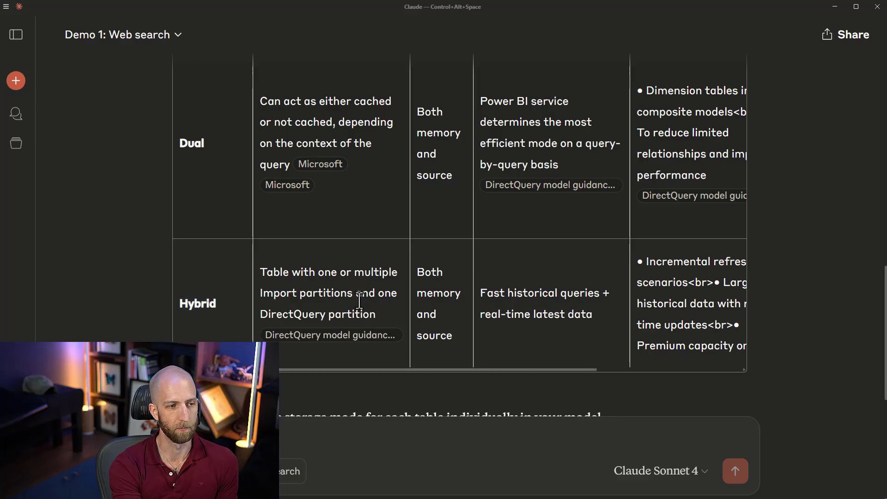
scroll(360, 299, "up", 2)
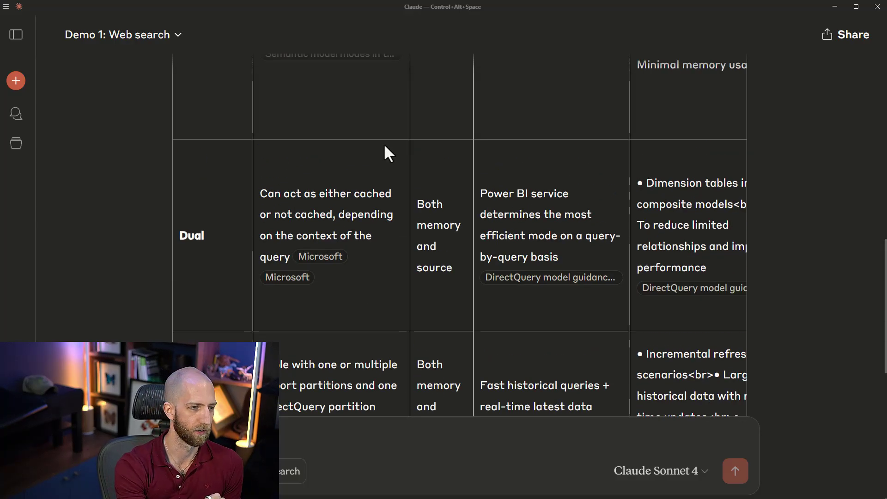
scroll(383, 144, "up", 12)
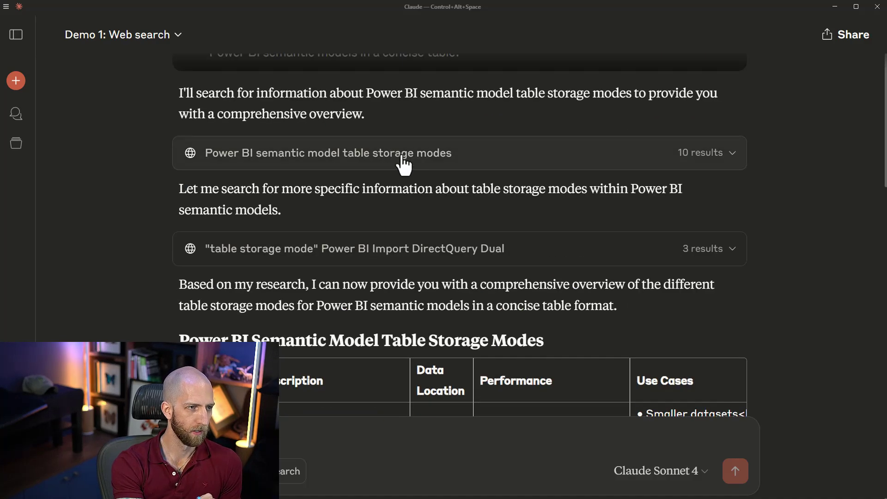
scroll(168, 139, "up", 1)
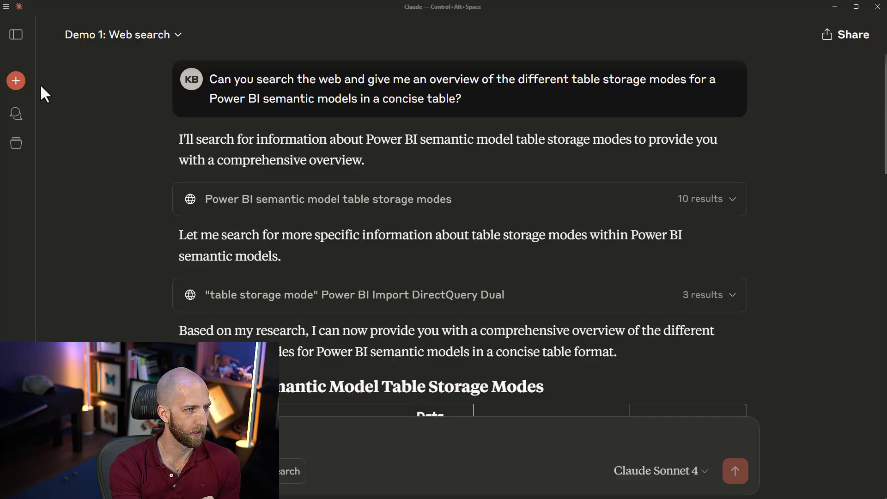
Step: In a new chat, paste the storage-modes prompt, turn Web search off and enable microsoft_docs_search
left_click(26, 92)
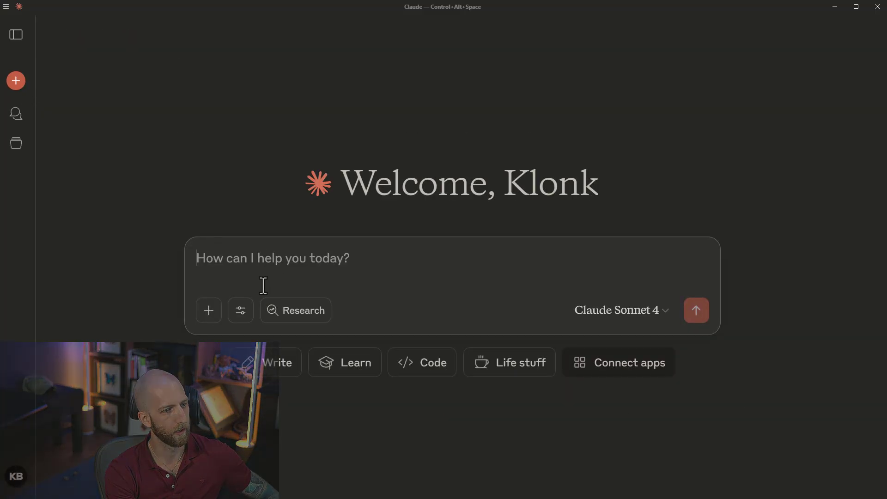
type("Give me a summary of the different Power BI semantic model storage modes in a concise table overview.")
left_click(253, 318)
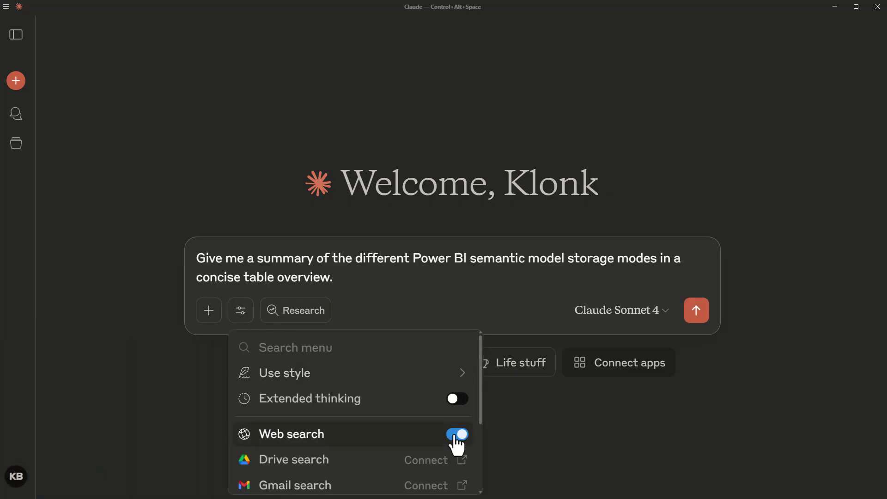
left_click(439, 433)
scroll(405, 418, "down", 2)
left_click(431, 454)
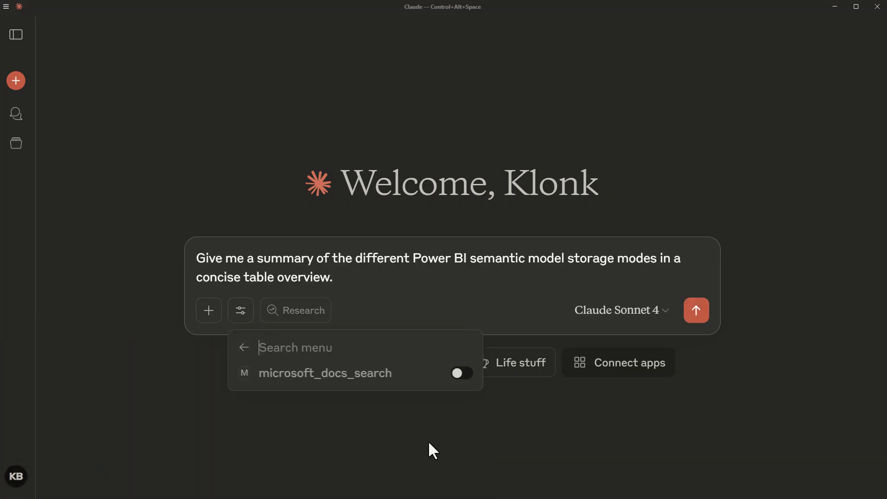
left_click(461, 373)
left_click(244, 347)
scroll(291, 444, "down", 3)
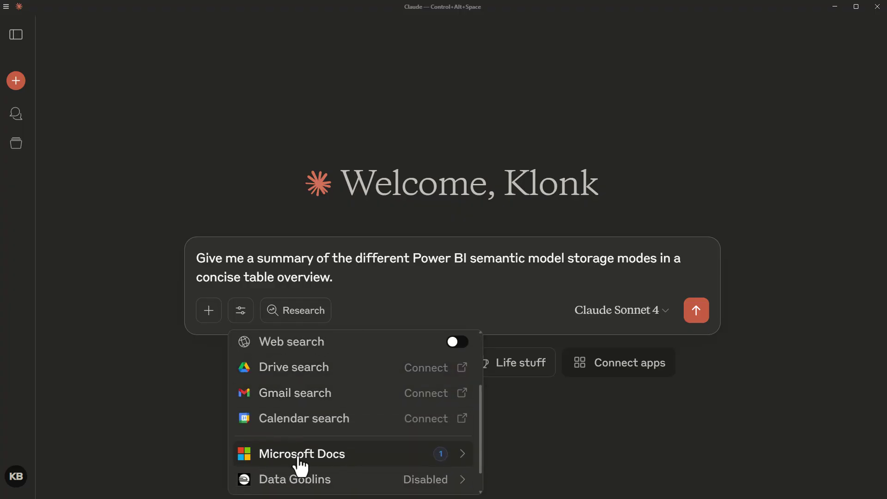
key("Escape")
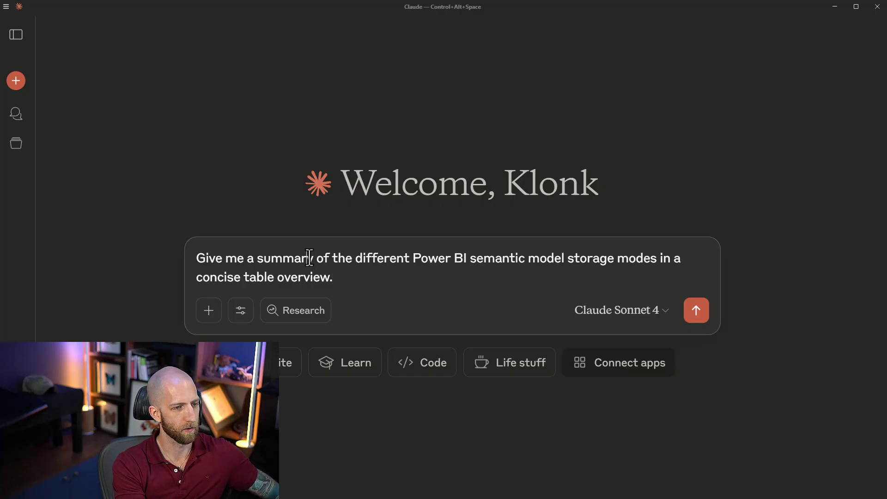
Step: Send the prompt reworded to 'Search the microsoft docs…' and allow the Docs tool once
left_click_drag(313, 258, 192, 259)
type("Search the micro")
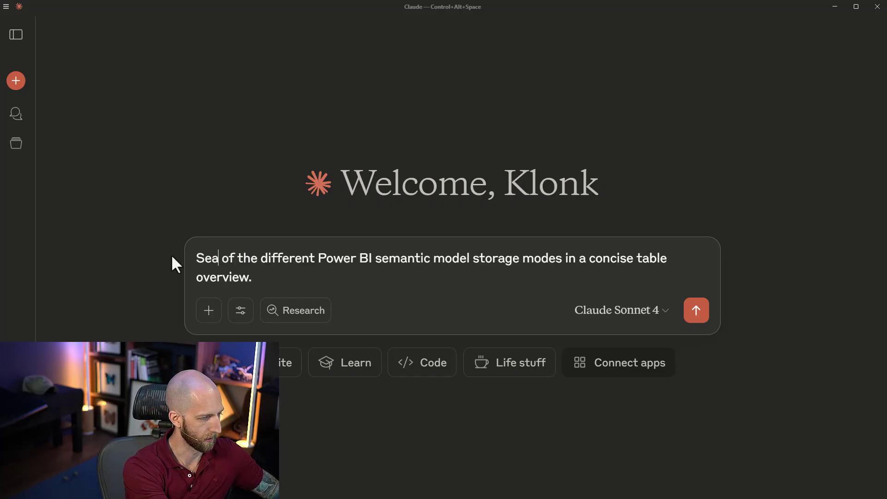
type("soft docs")
key("Return")
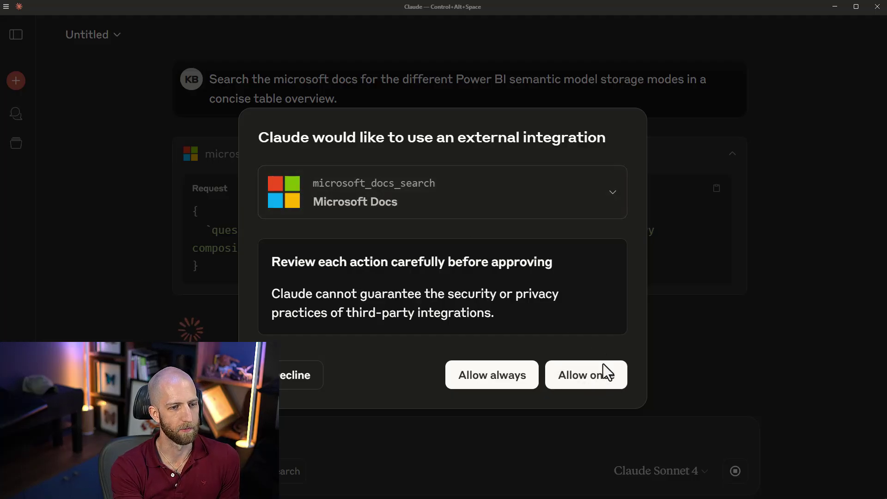
left_click(593, 375)
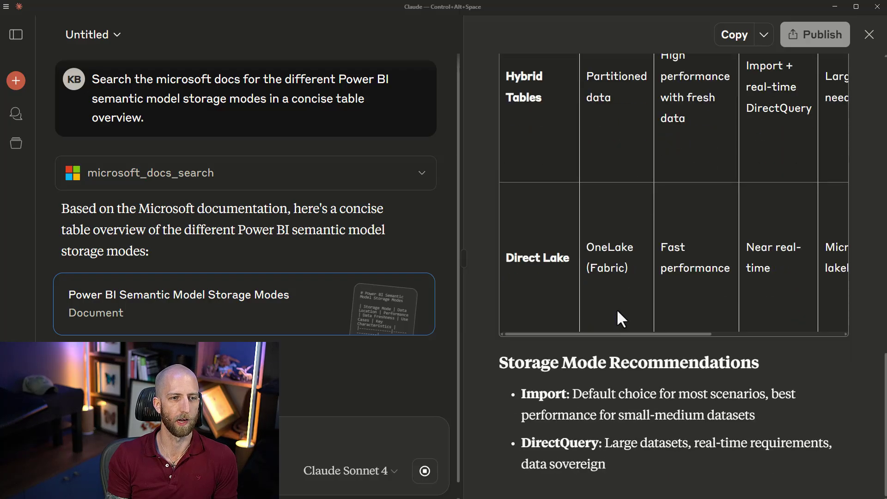
Step: Inspect the table's Hybrid Tables and Direct Lake rows, scrolling across its columns
scroll(544, 165, "up", 3)
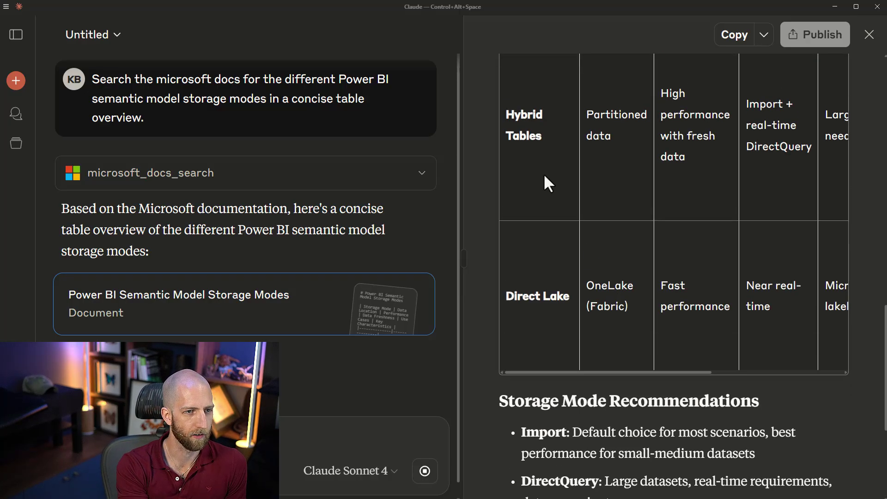
left_click_drag(547, 141, 510, 109)
left_click(558, 303)
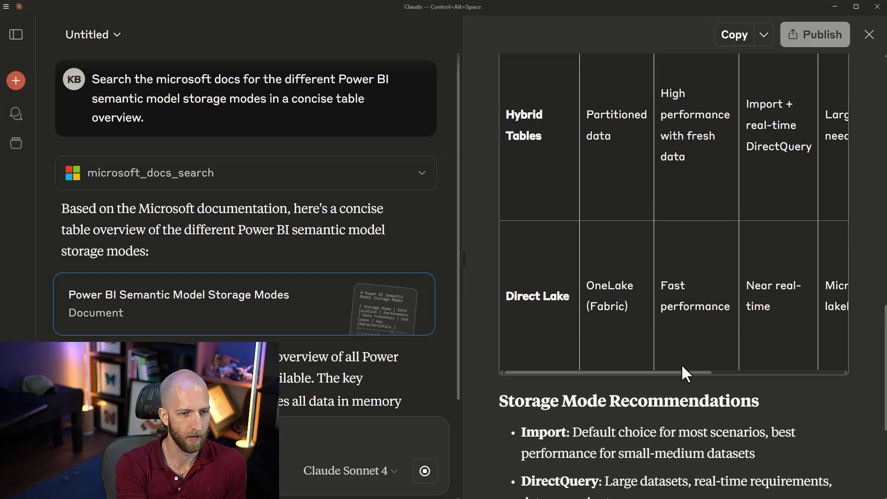
left_click_drag(686, 372, 824, 370)
scroll(727, 415, "left", 5)
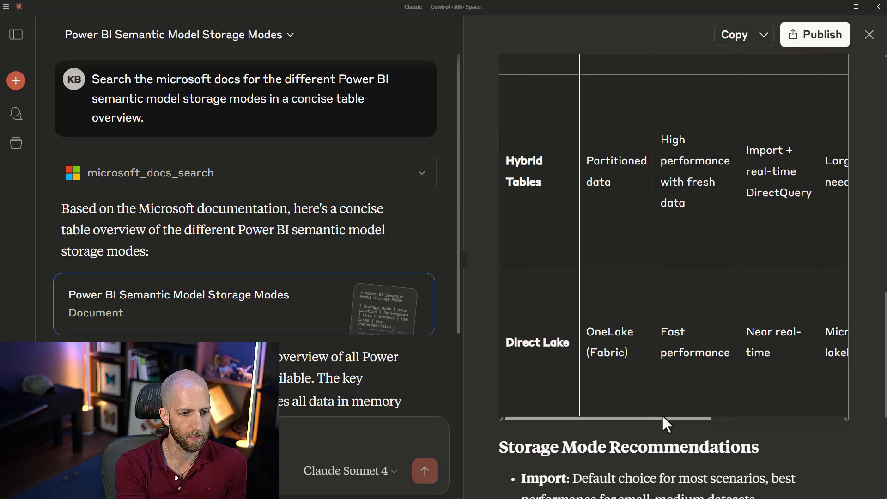
scroll(578, 156, "up", 3)
scroll(554, 296, "down", 2)
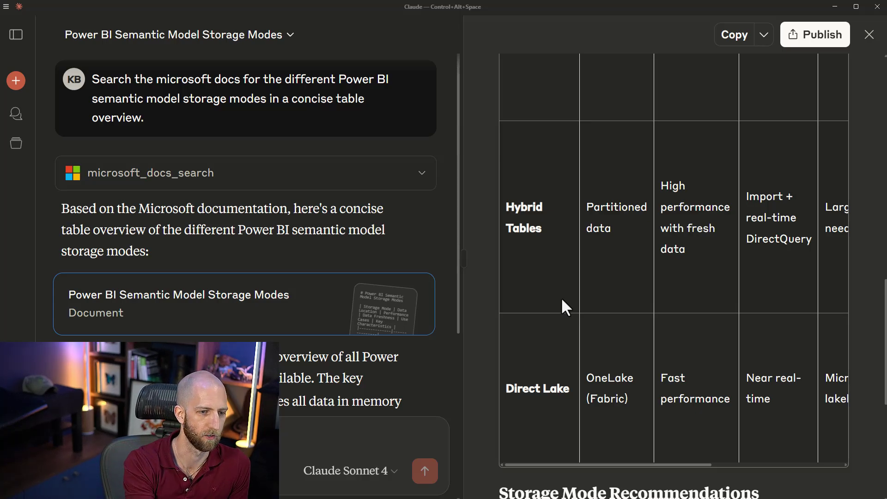
scroll(560, 301, "up", 10)
Step: Open the 'Demo 2: Docs MCP' chat and its storage-modes table document beside it
left_click(20, 39)
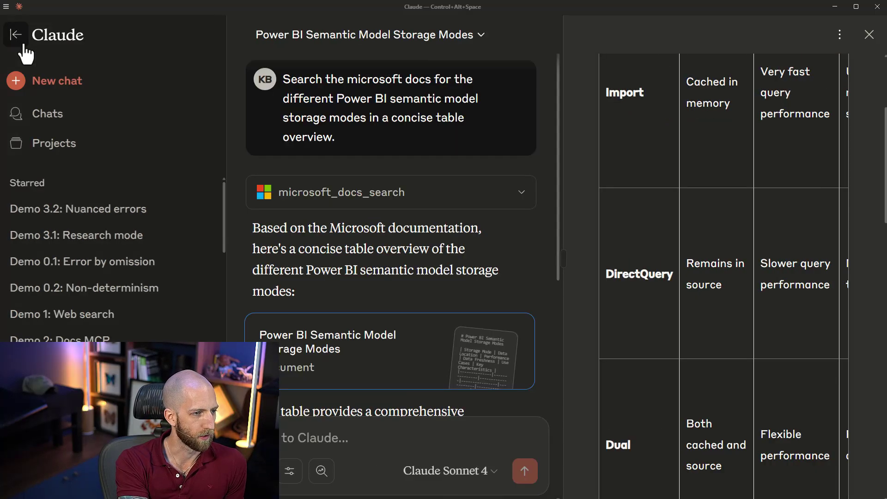
left_click(115, 337)
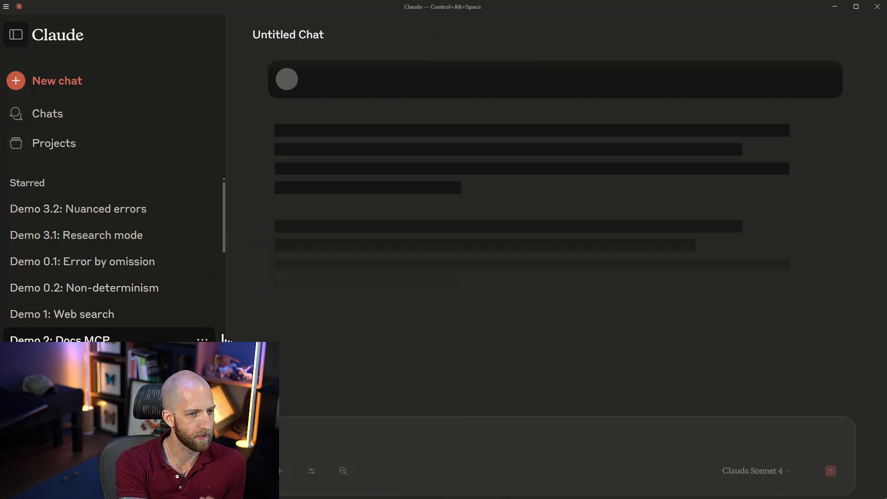
left_click(17, 35)
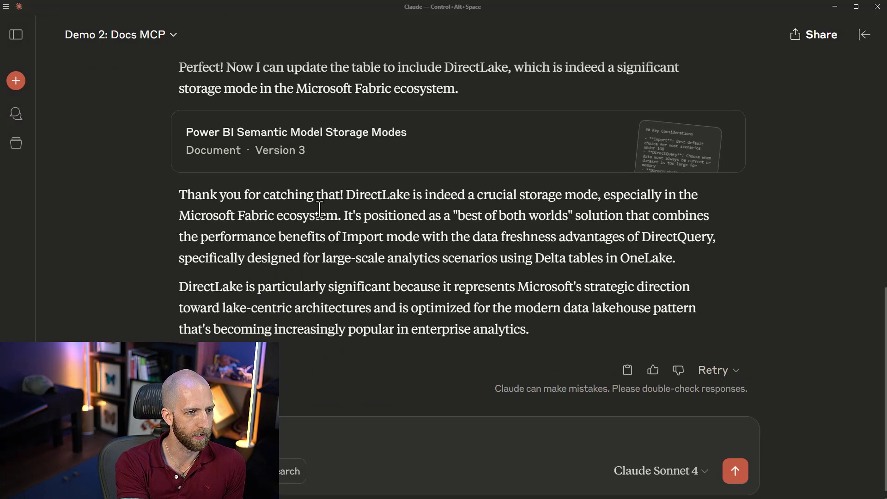
scroll(319, 219, "up", 15)
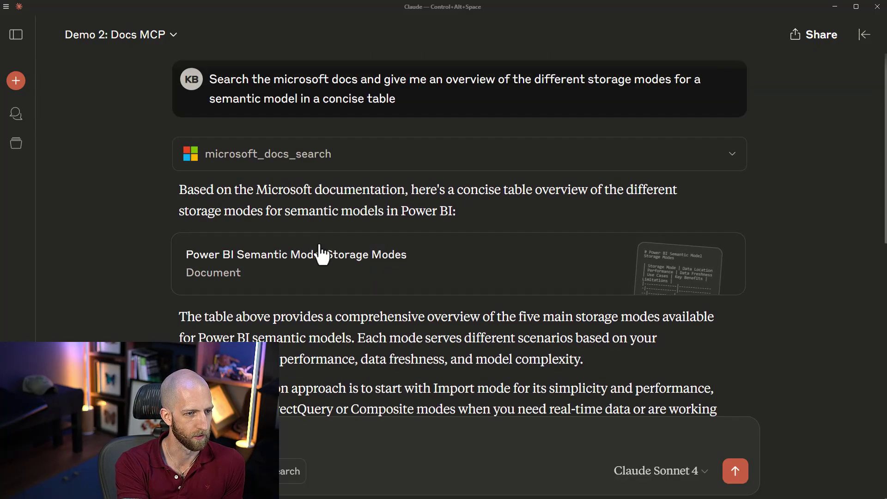
left_click(322, 259)
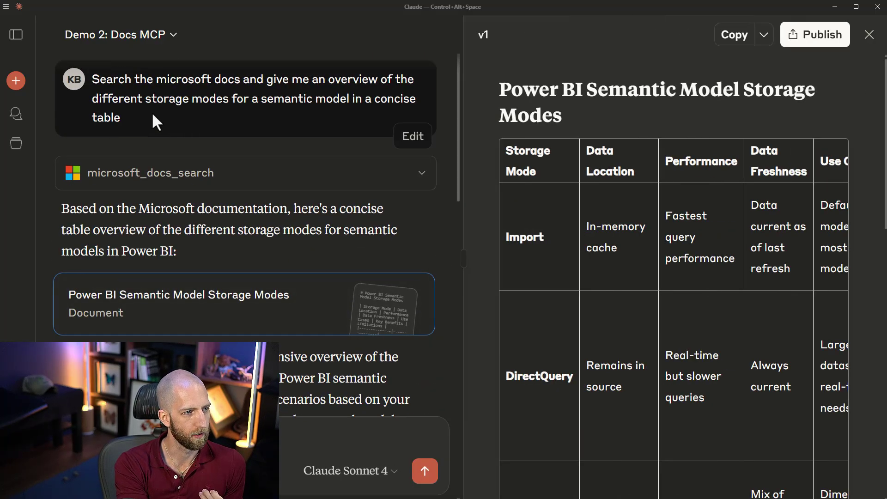
Step: Look over the chat's microsoft_docs_search request and response details
left_click_drag(149, 112, 115, 78)
left_click(151, 109)
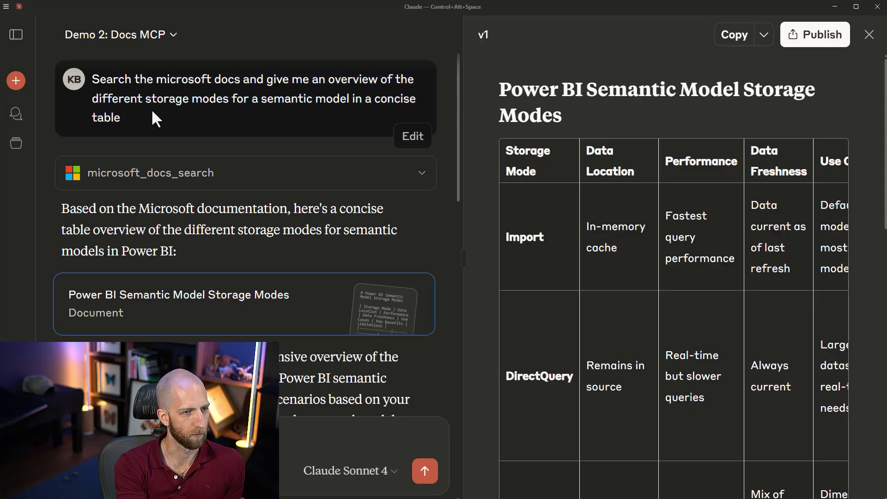
scroll(636, 264, "down", 7)
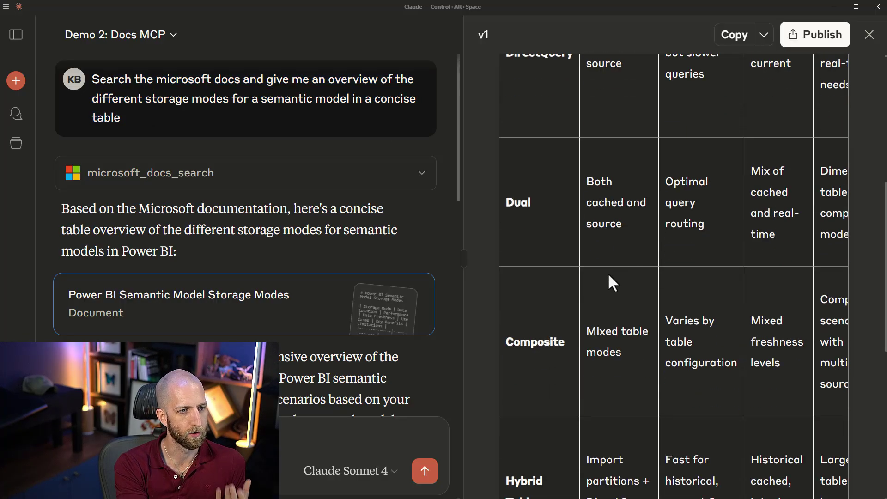
scroll(606, 287, "down", 3)
scroll(550, 365, "up", 10)
left_click(193, 178)
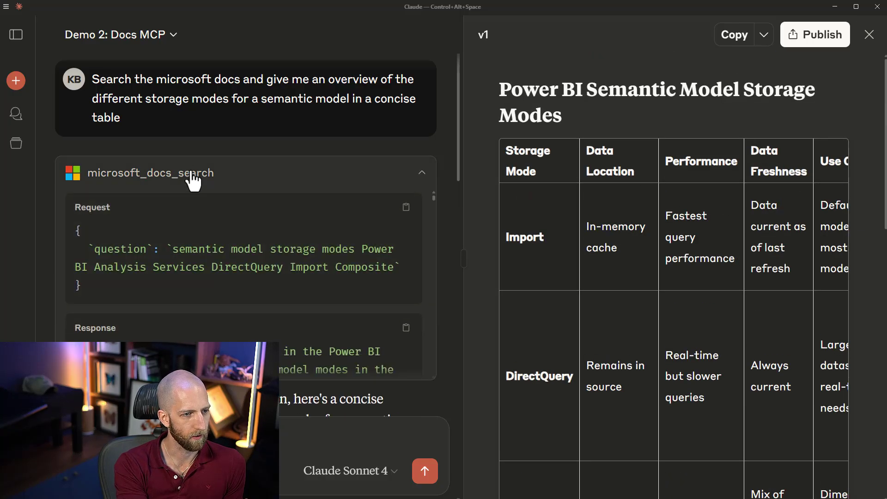
left_click(193, 177)
Step: Scroll the table through its Dual, Composite and Hybrid Tables rows
scroll(542, 240, "down", 2)
scroll(542, 238, "up", 2)
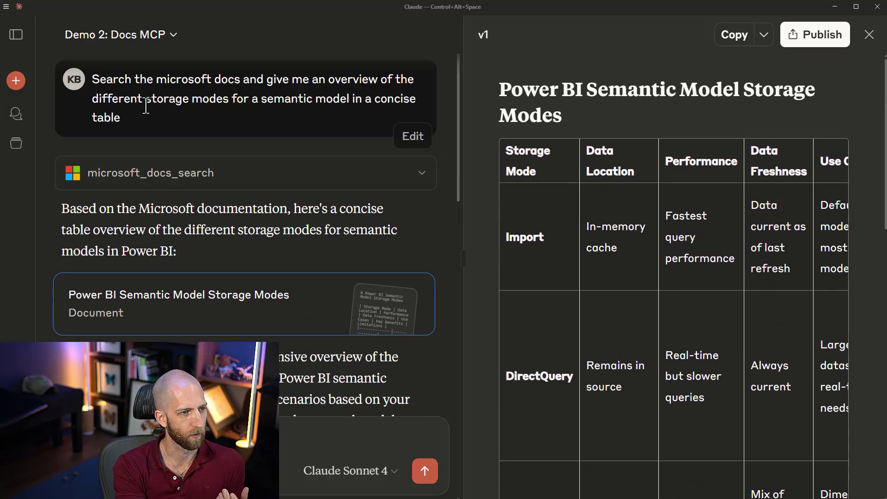
left_click_drag(146, 106, 352, 100)
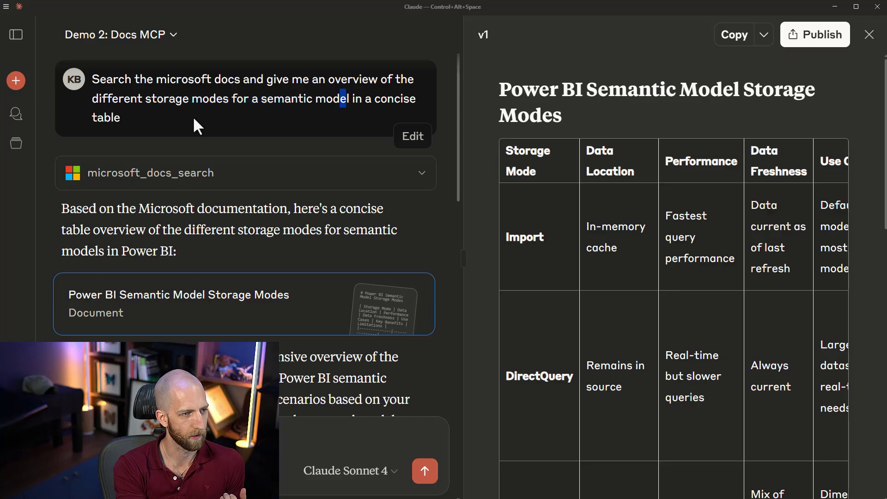
scroll(568, 245, "down", 2)
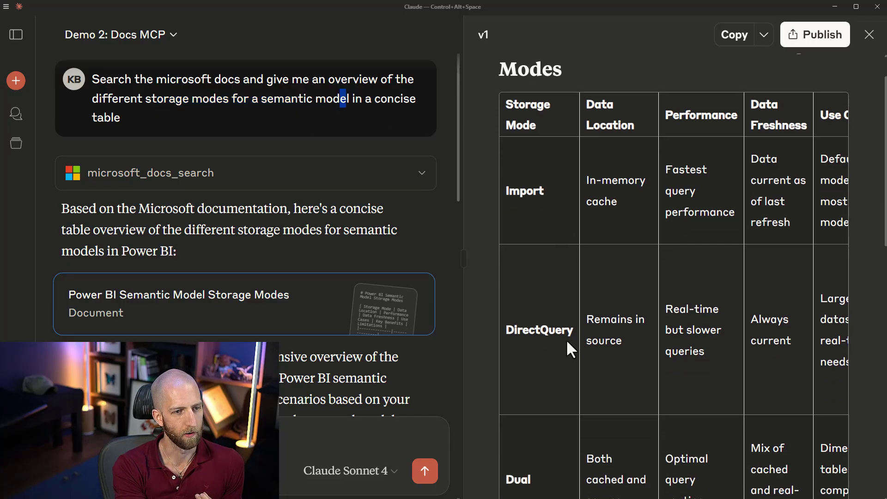
scroll(560, 338, "down", 8)
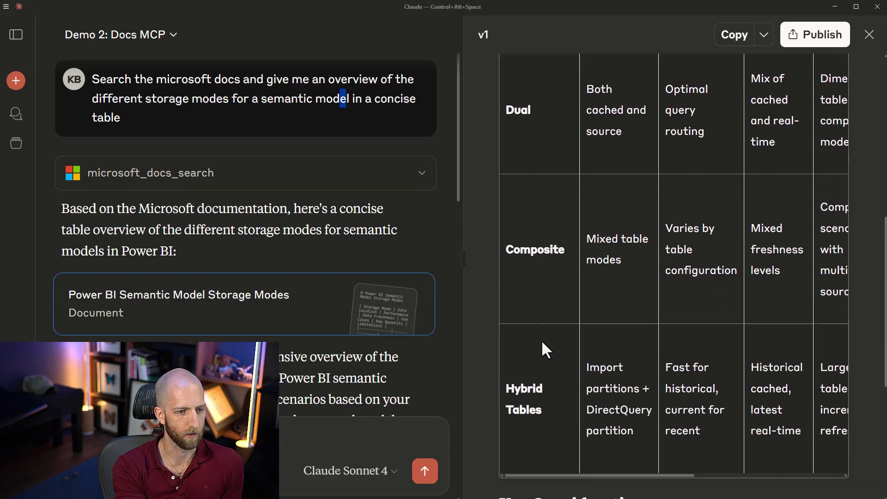
scroll(558, 414, "down", 2)
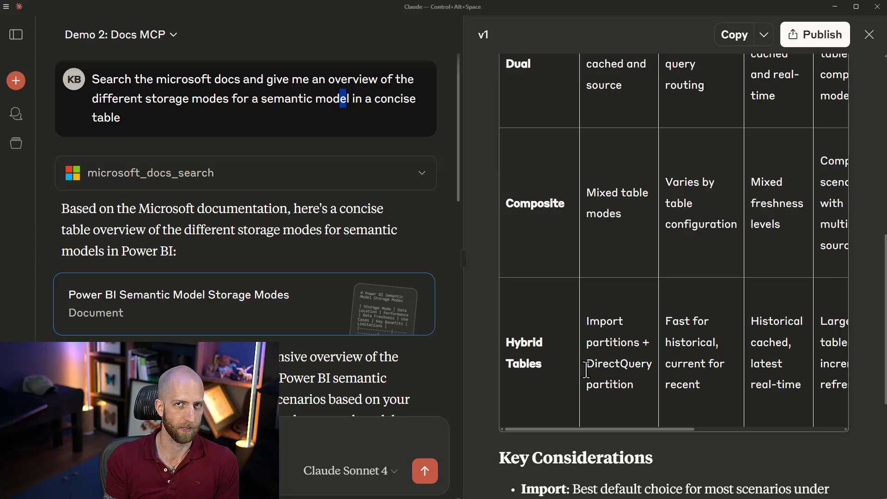
Step: Open the 'Demo 3.1: Research mode' chat and its Comprehensive Technical Guide report
left_click(585, 370)
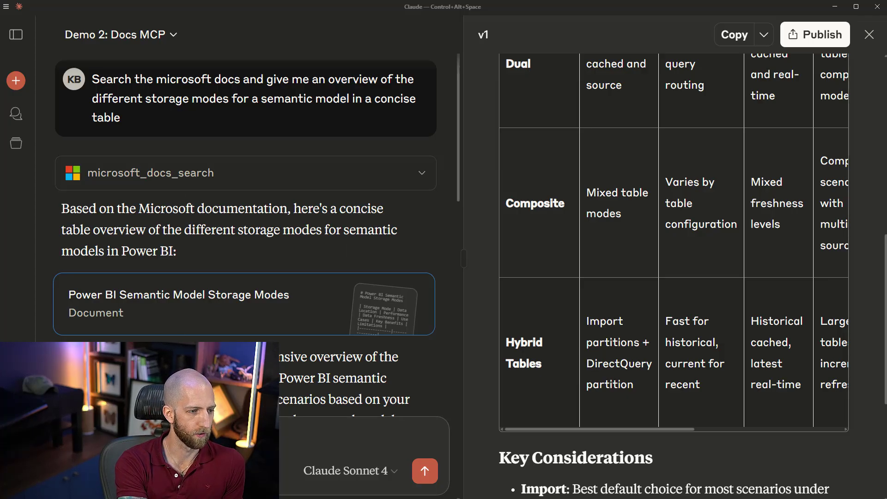
left_click(16, 34)
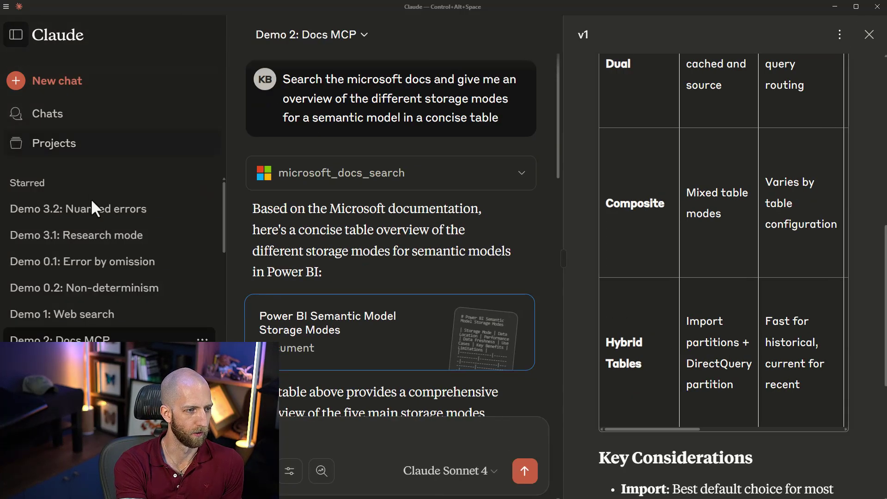
left_click(101, 244)
left_click(16, 35)
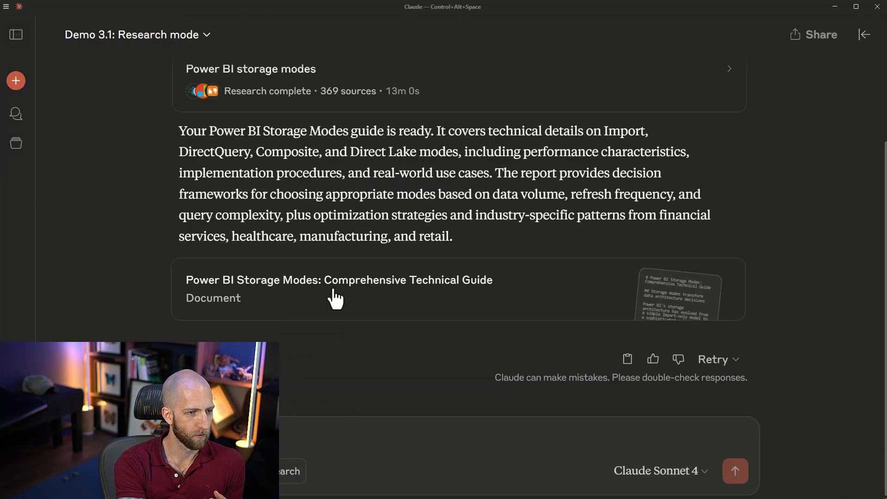
scroll(367, 215, "up", 2)
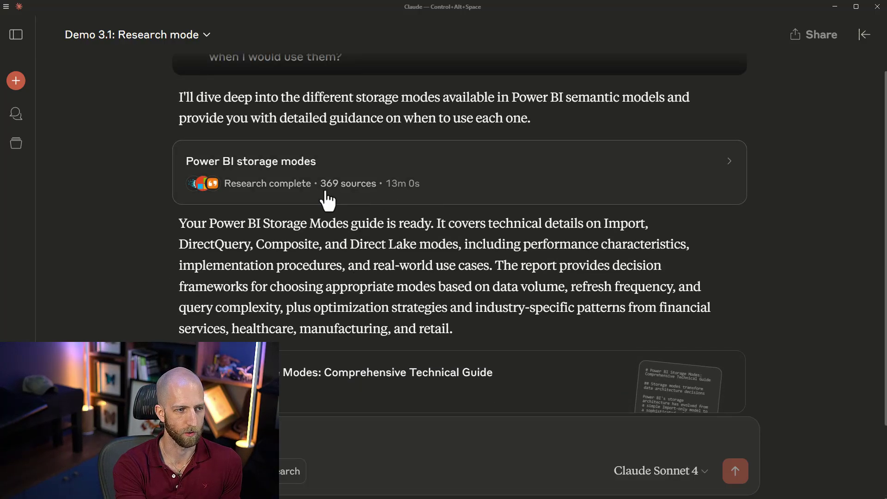
scroll(404, 266, "down", 1)
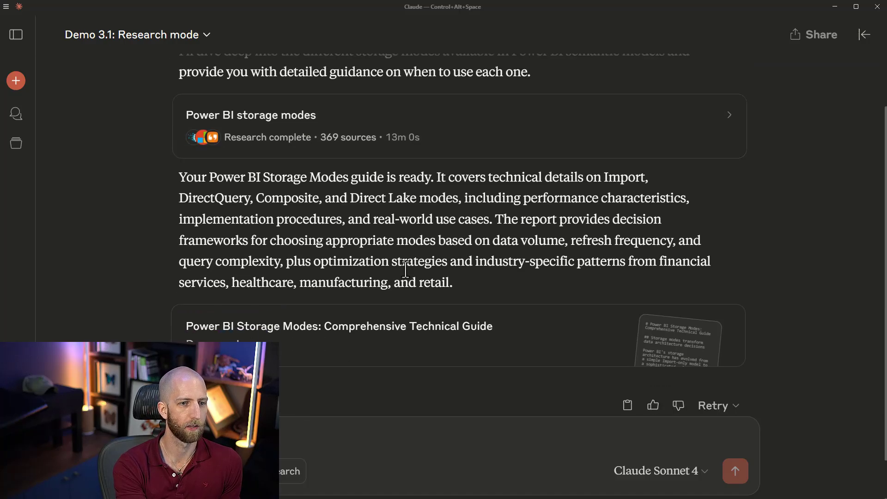
left_click(402, 331)
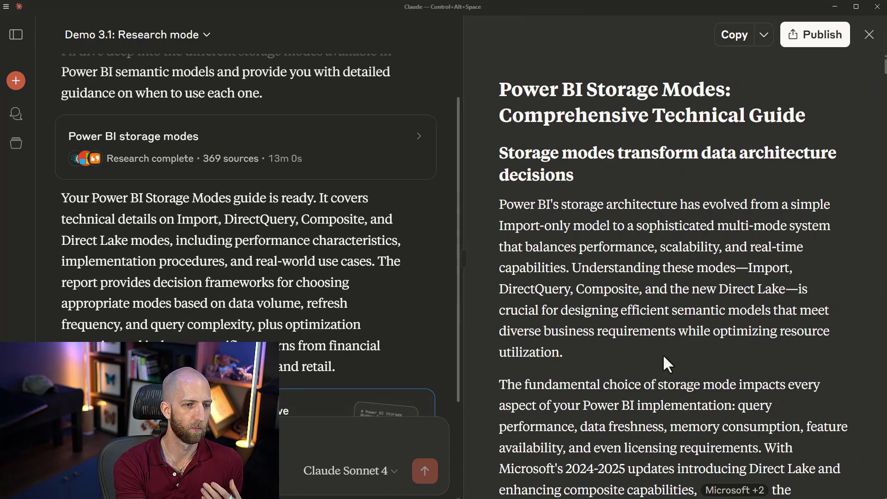
Step: Scroll to Direct Lake Mode and mark the report's claim that Direct Lake falls back
scroll(647, 339, "down", 4)
scroll(647, 339, "down", 7)
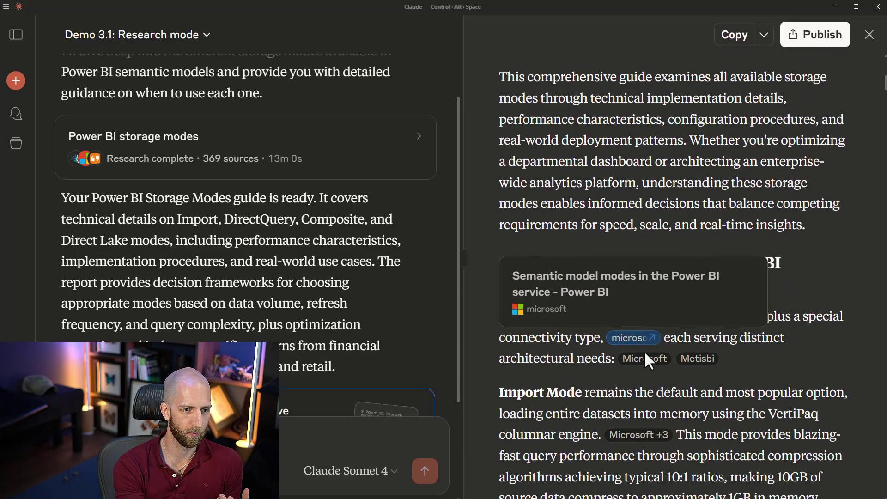
scroll(603, 381, "down", 1)
scroll(603, 382, "down", 15)
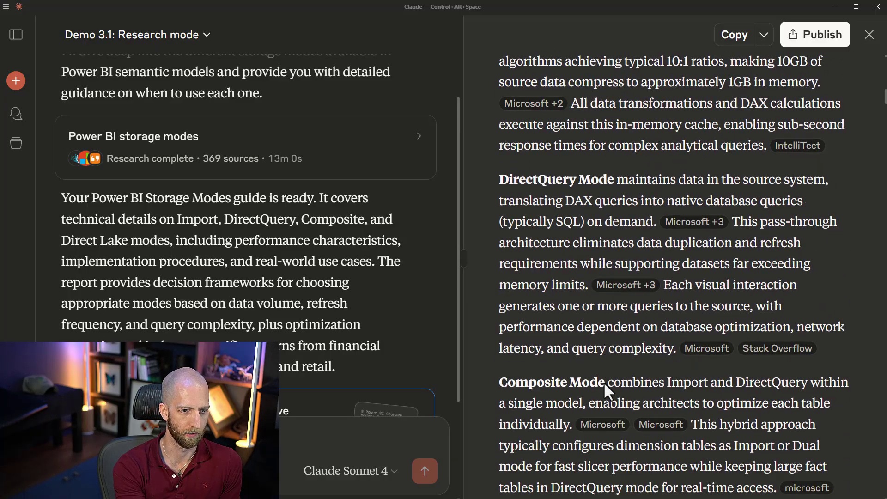
scroll(606, 382, "down", 1)
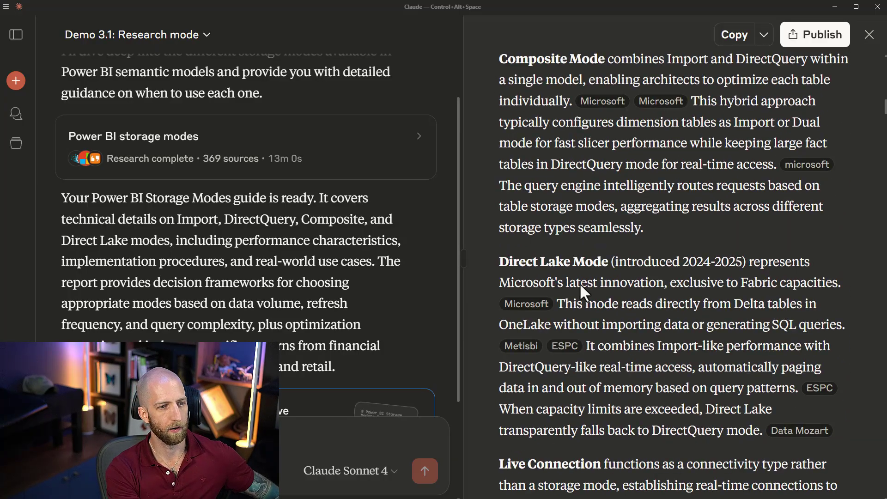
left_click_drag(508, 261, 601, 262)
left_click(645, 343)
scroll(645, 342, "down", 1)
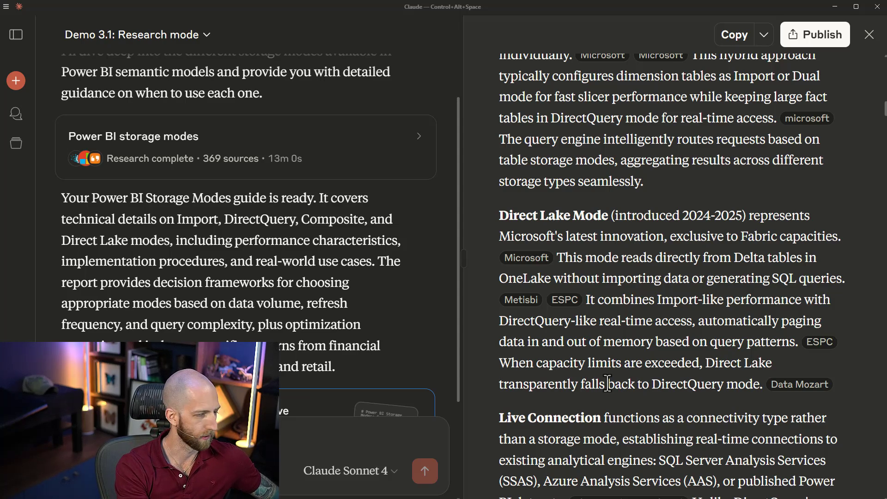
scroll(605, 386, "down", 1)
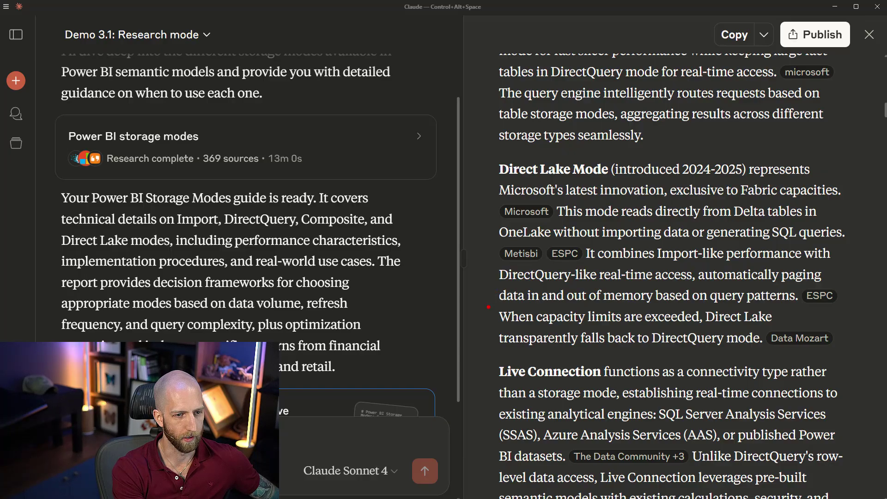
mouse_move(488, 306)
left_mouse_down()
mouse_move(745, 354)
mouse_move(778, 352)
left_mouse_up()
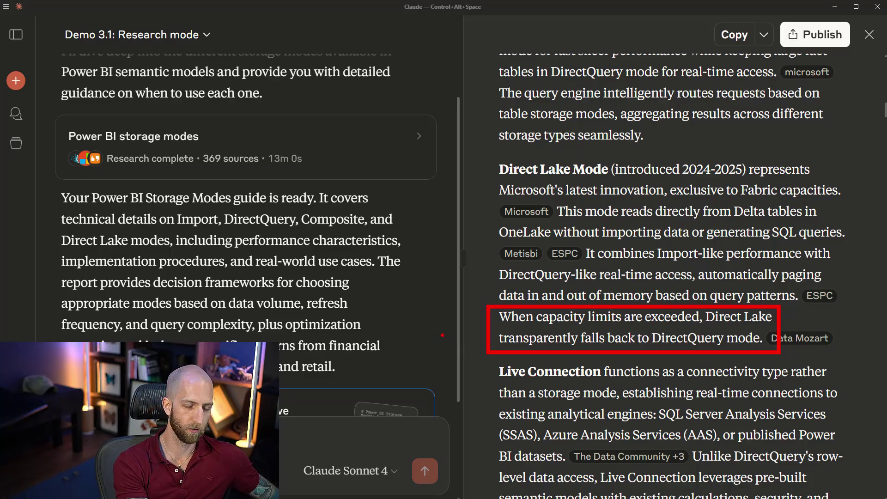
key("Escape")
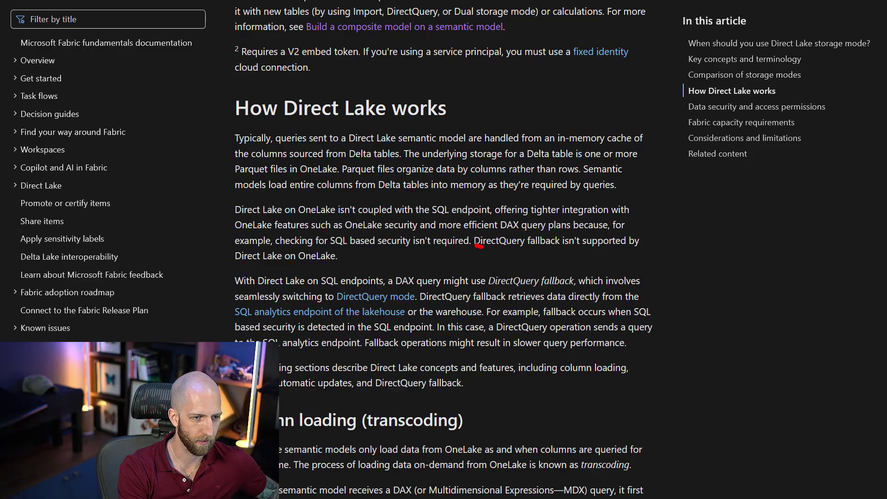
Step: Mark the unsupported OneLake DirectQuery fallback and the Comparison table's two Direct Lake columns
mouse_move(487, 249)
left_mouse_down()
mouse_move(598, 257)
mouse_move(633, 247)
left_mouse_up()
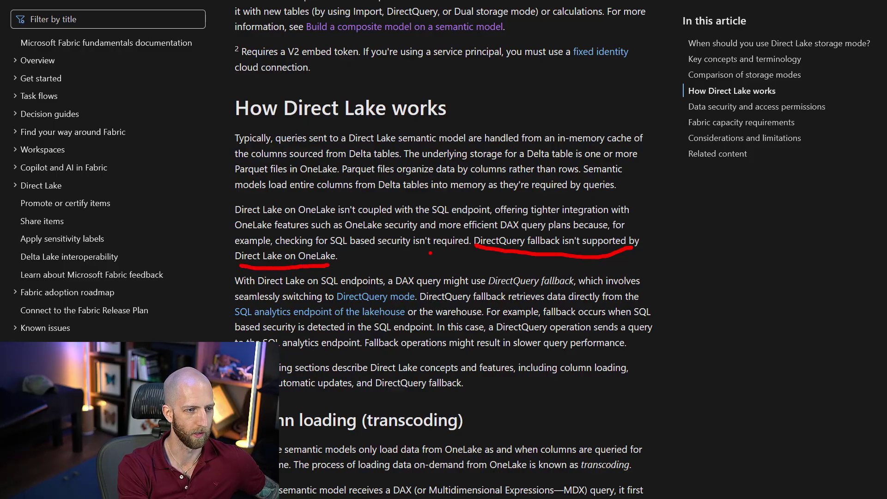
key("Escape")
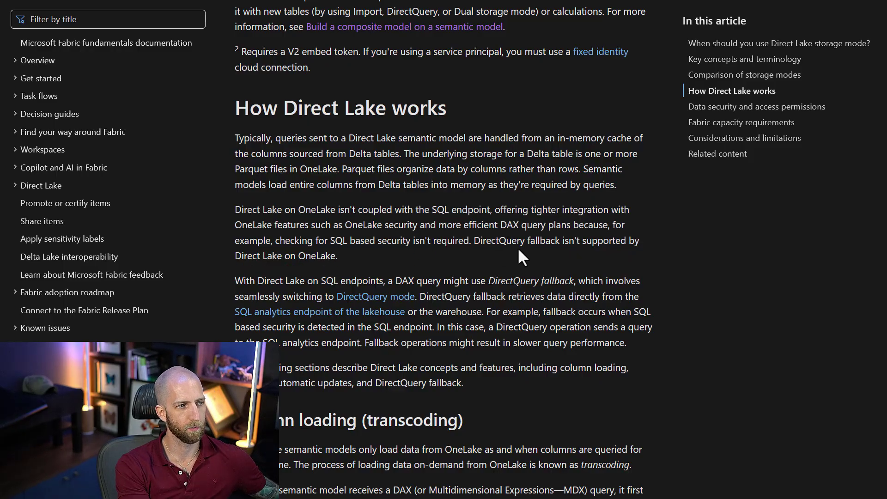
scroll(489, 259, "up", 3)
scroll(486, 266, "up", 15)
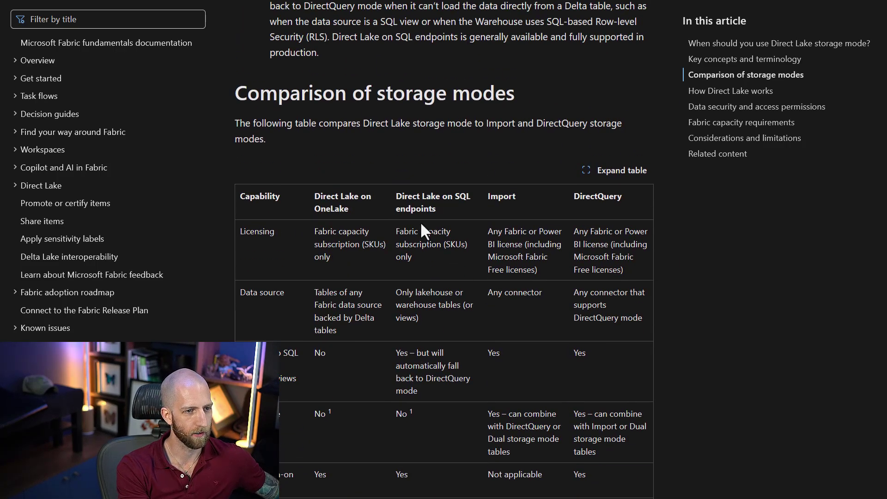
key("ctrl+2")
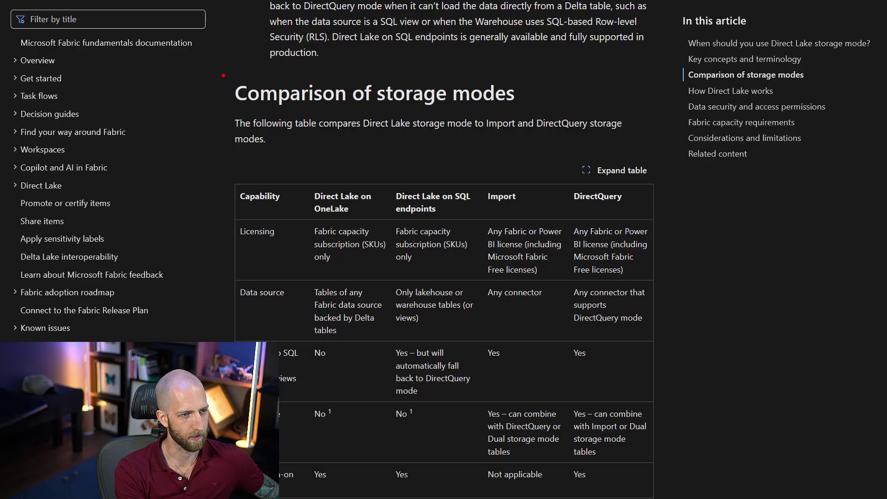
mouse_move(223, 75)
left_mouse_down()
mouse_move(464, 114)
mouse_move(532, 111)
left_mouse_up()
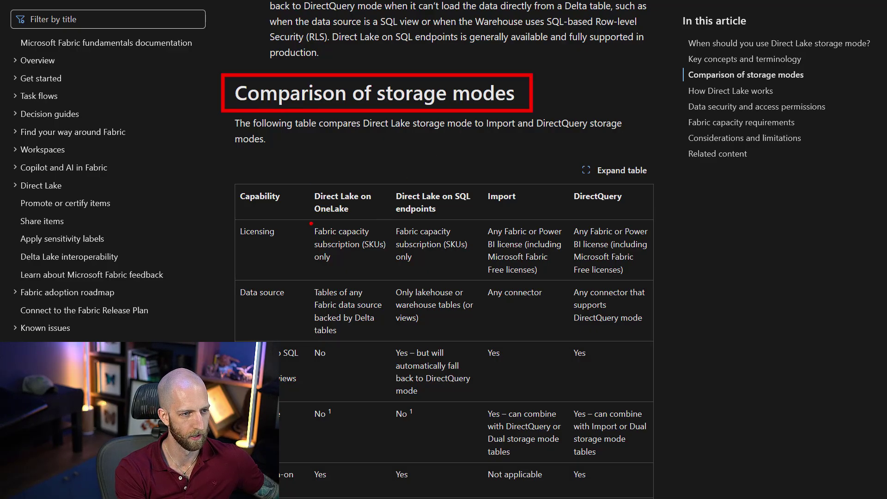
mouse_move(307, 221)
left_mouse_down()
mouse_move(416, 204)
mouse_move(478, 179)
left_mouse_up()
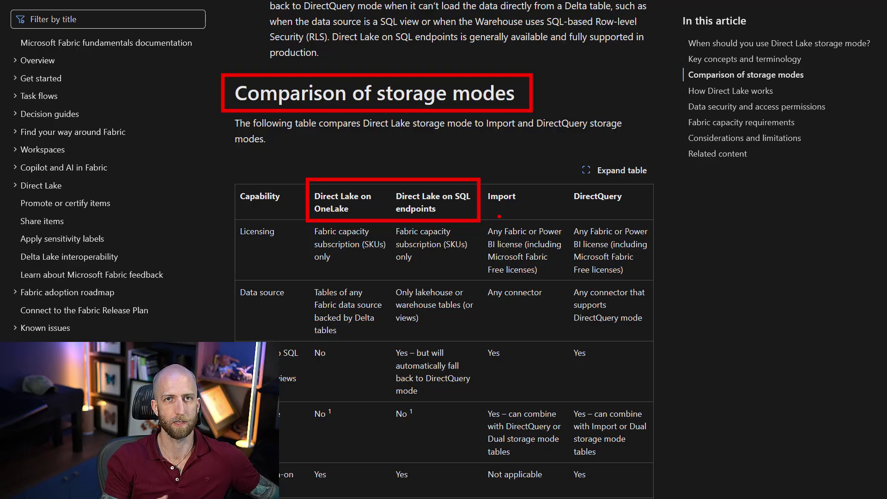
key("Escape")
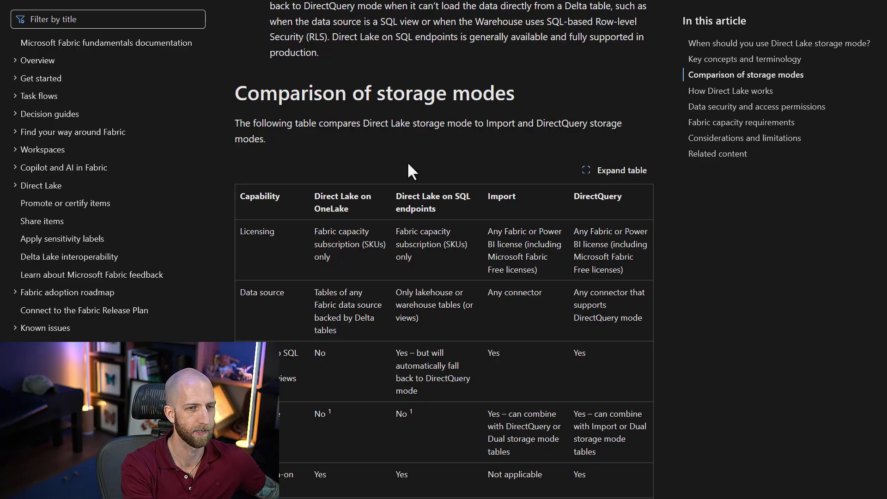
Step: Return to Claude Desktop and bring up the 'Demo 3.2: Nuanced errors' report 'Chat interfaces for BI: Promise vs. reality'
key("alt+Tab")
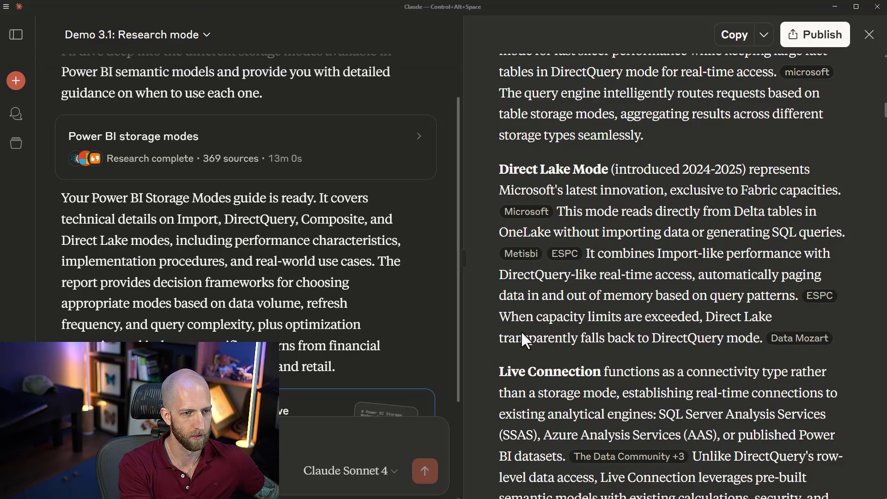
mouse_move(788, 348)
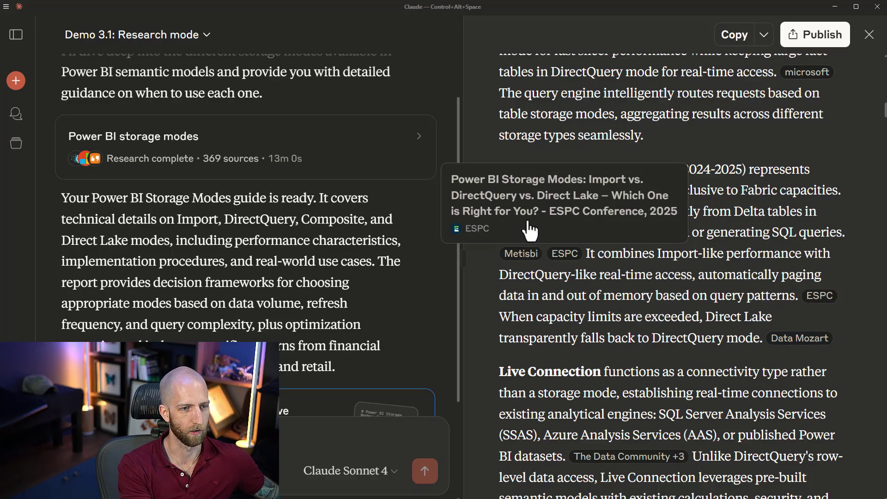
mouse_move(516, 214)
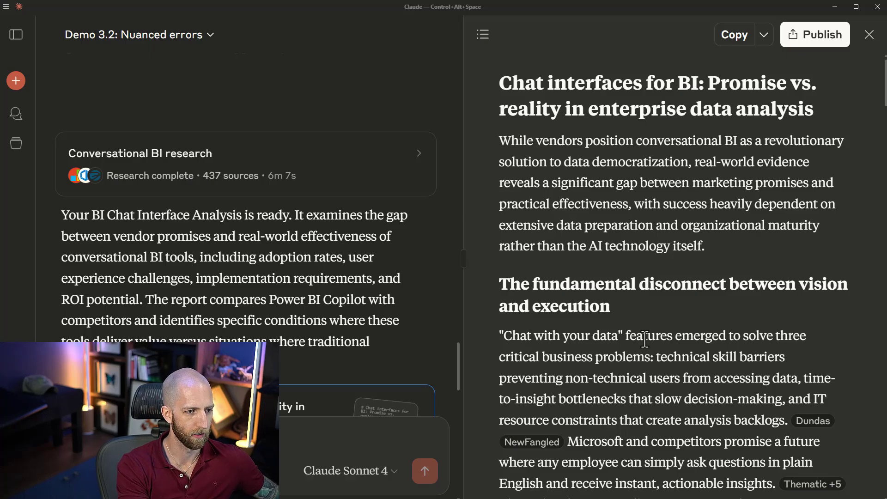
Step: Scroll the report to 'Power BI Copilot in the competitive landscape' and reach its DATA GOBLINS citation
scroll(645, 340, "down", 15)
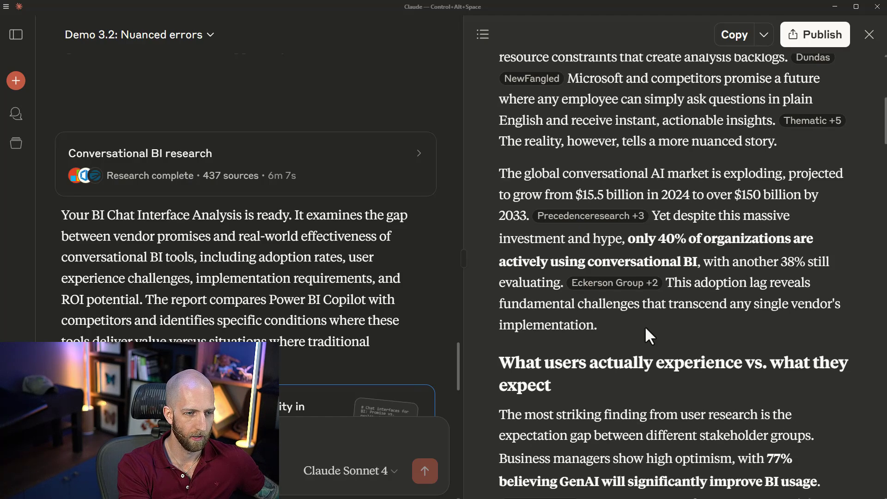
scroll(863, 172, "down", 11)
scroll(714, 236, "down", 8)
scroll(702, 242, "down", 9)
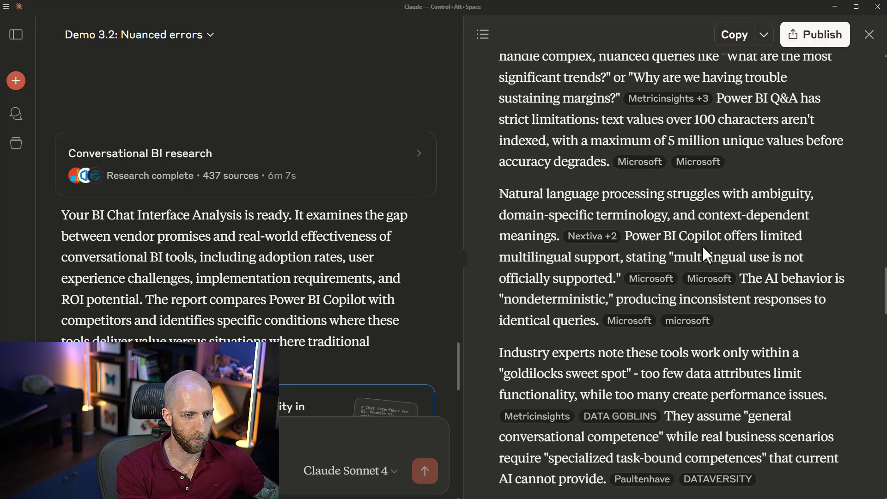
scroll(702, 248, "down", 8)
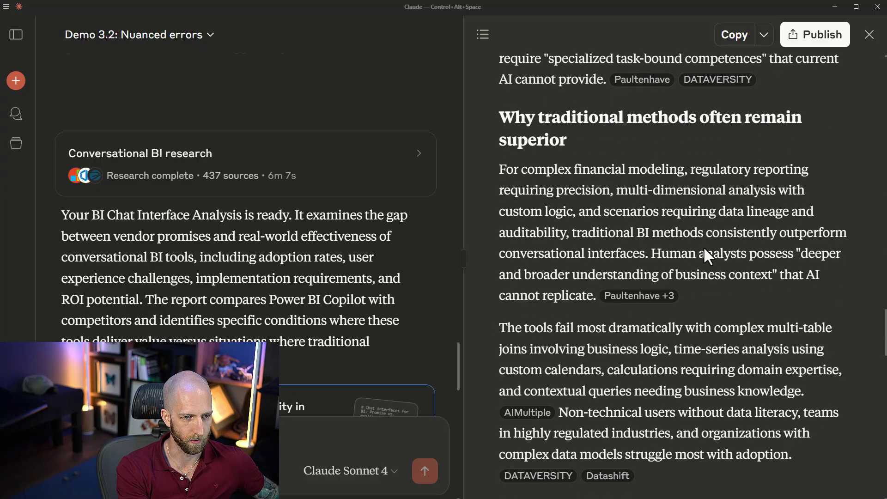
scroll(705, 261, "down", 3)
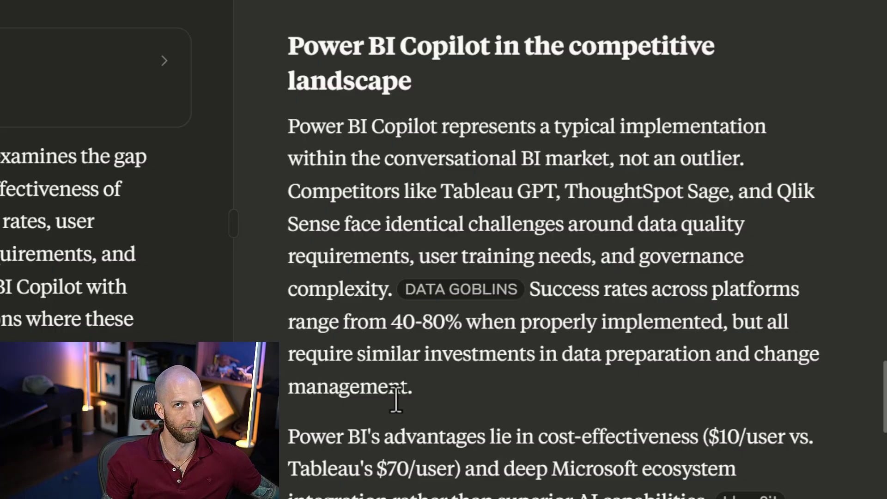
mouse_move(457, 291)
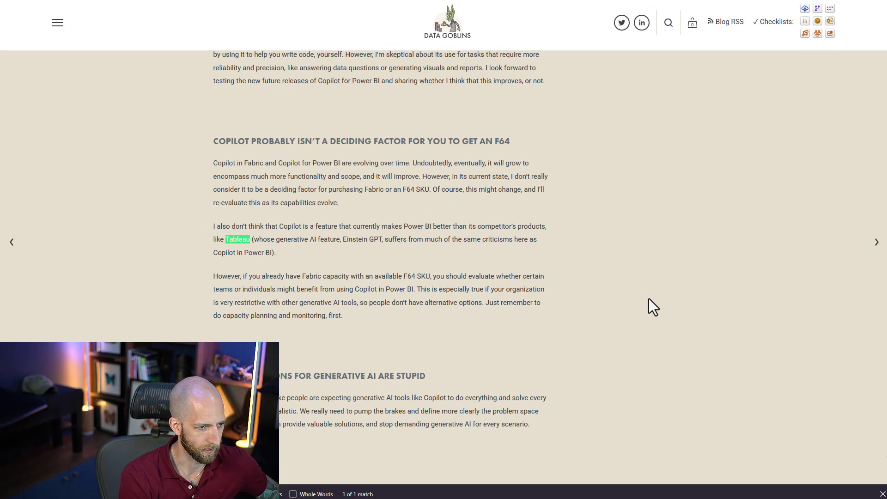
Step: Close the 'Tableau' search in the Data Goblins article and look over the text around the match
key("Escape")
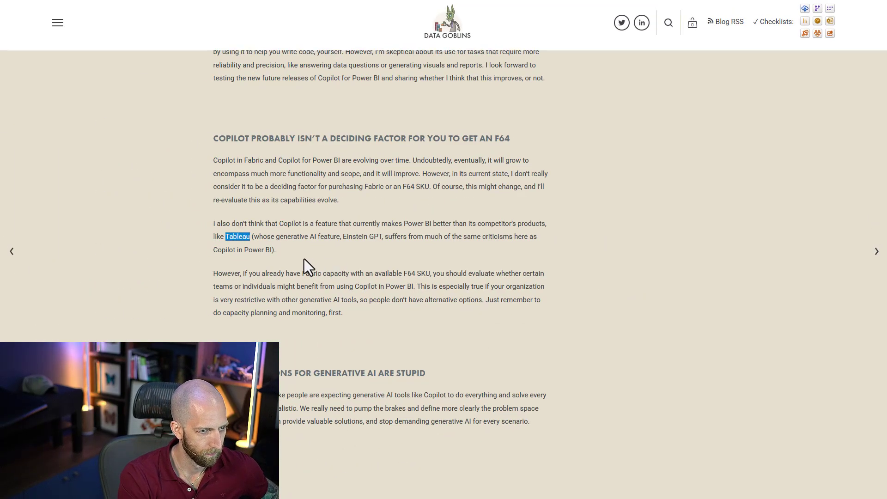
scroll(298, 261, "up", 3, "ctrl")
scroll(298, 268, "down", 2)
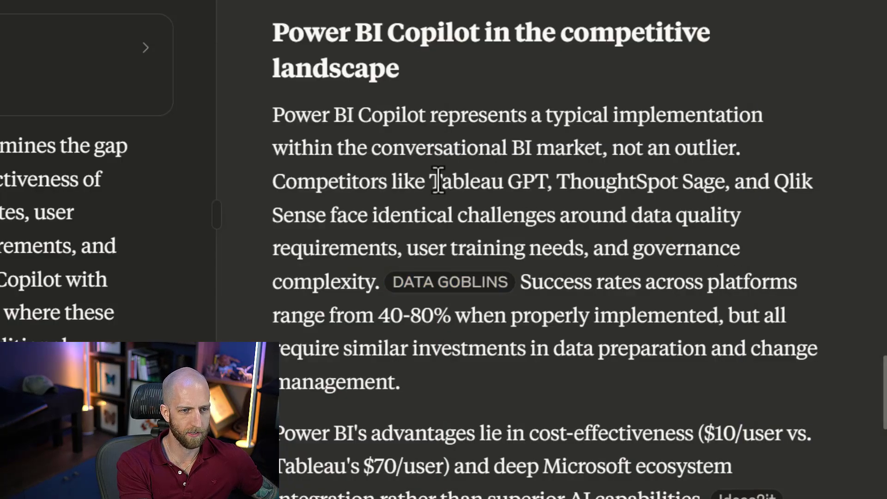
left_click_drag(431, 181, 548, 183)
left_click(614, 277)
mouse_move(444, 267)
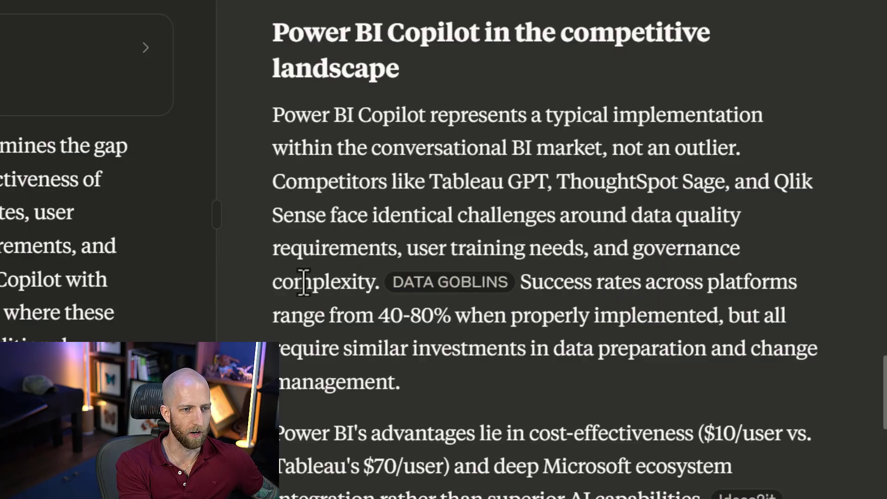
left_click_drag(357, 283, 294, 221)
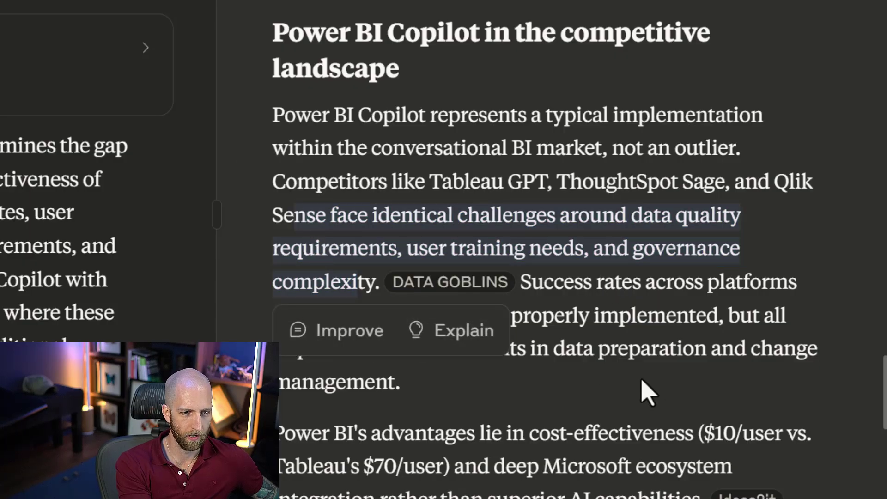
left_click_drag(644, 390, 549, 293)
scroll(549, 293, "down", 2)
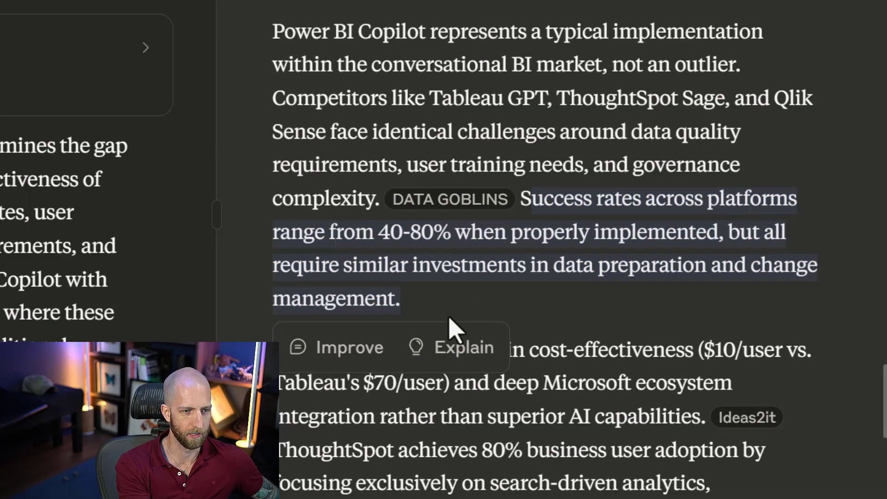
scroll(445, 329, "down", 2)
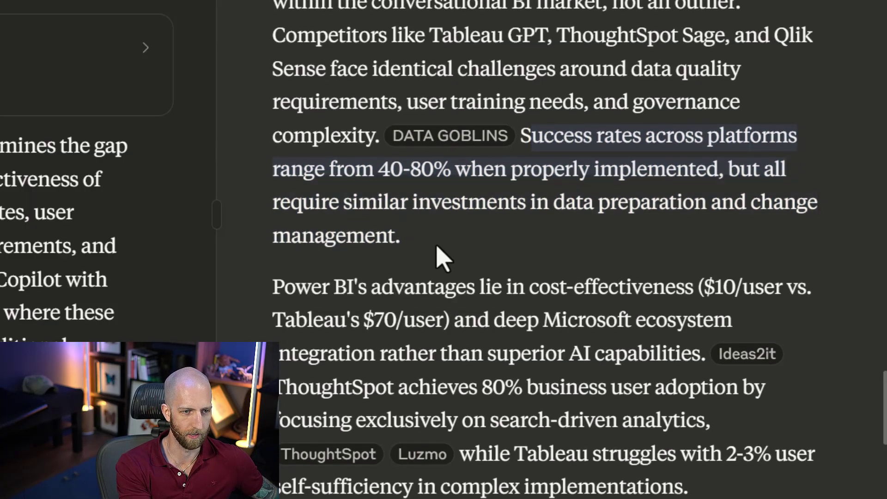
scroll(480, 252, "up", 2)
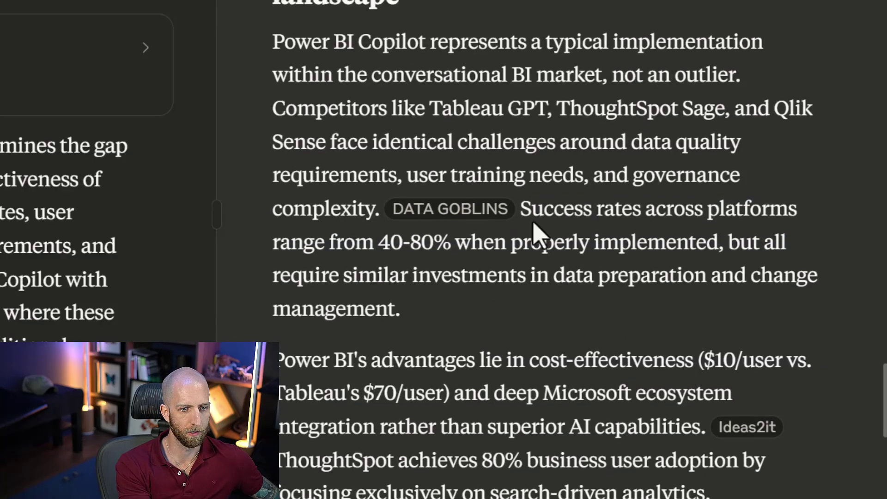
mouse_move(468, 226)
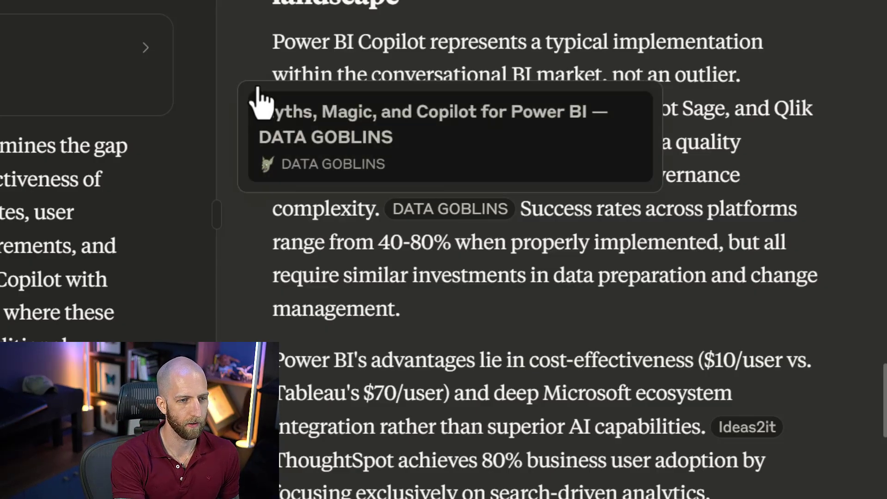
left_click_drag(272, 41, 366, 237)
left_click(358, 216)
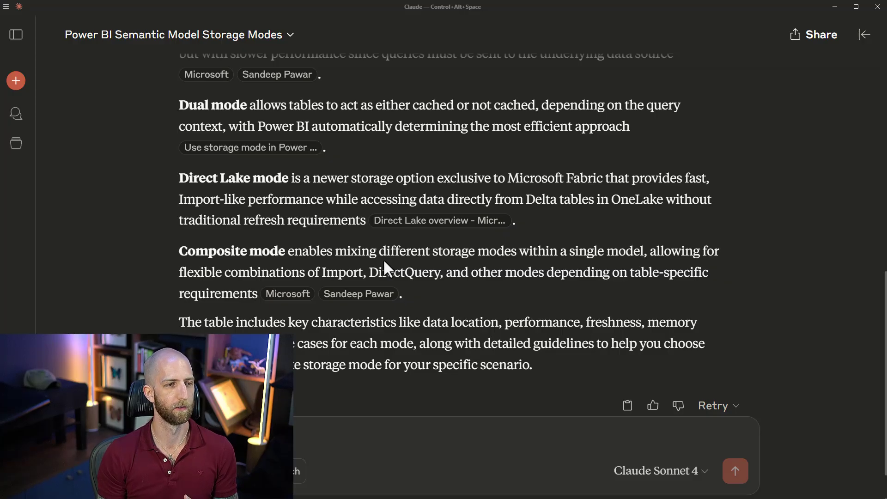
scroll(557, 290, "up", 1)
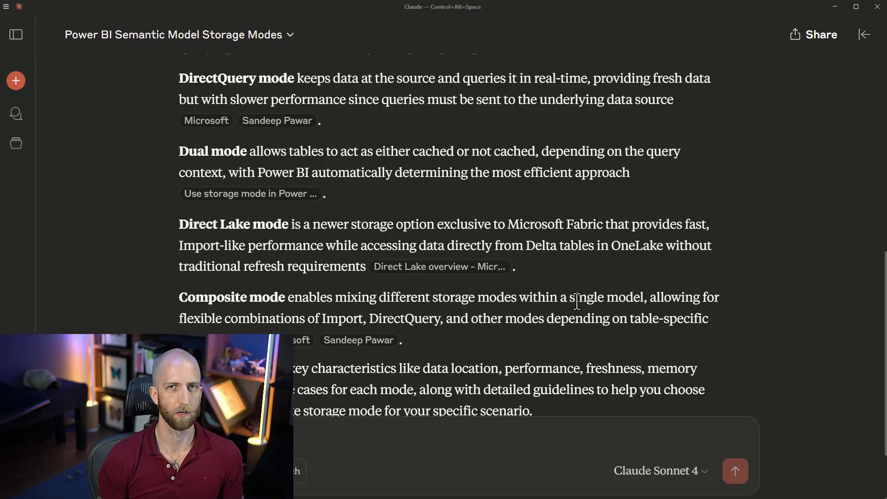